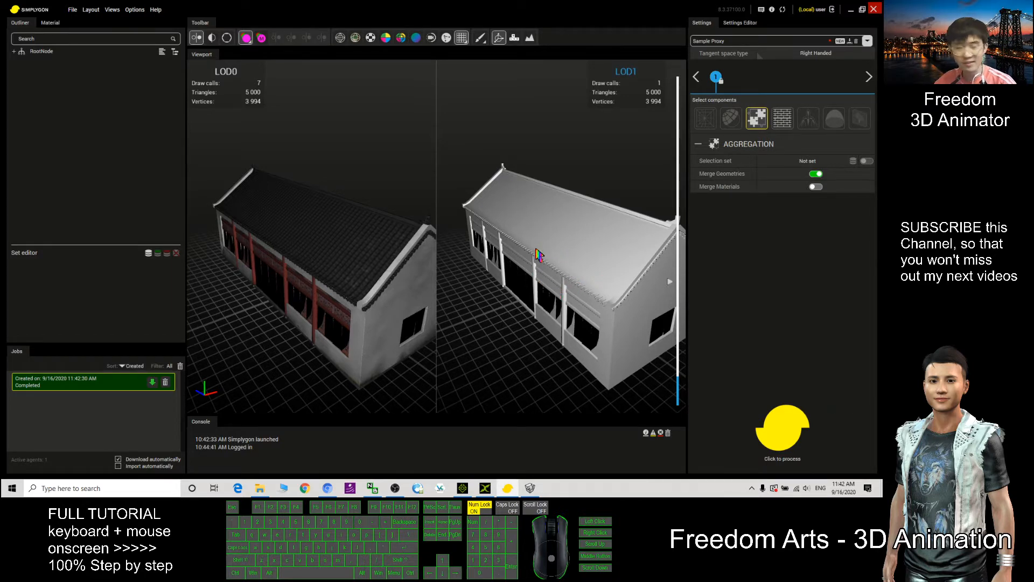
Shrink the Simplygon window and open the desktop's export folder beside it in place of the 002_LOD1 folder
{"action": "left_click_drag", "start_coordinate": [500, 8], "coordinate": [492, 52]}
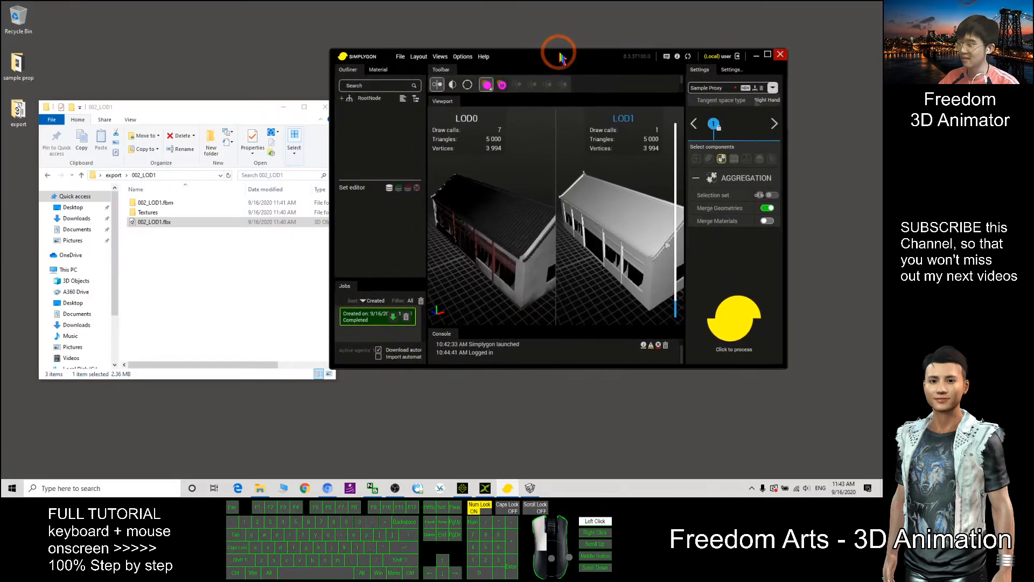
{"action": "left_click", "coordinate": [161, 211]}
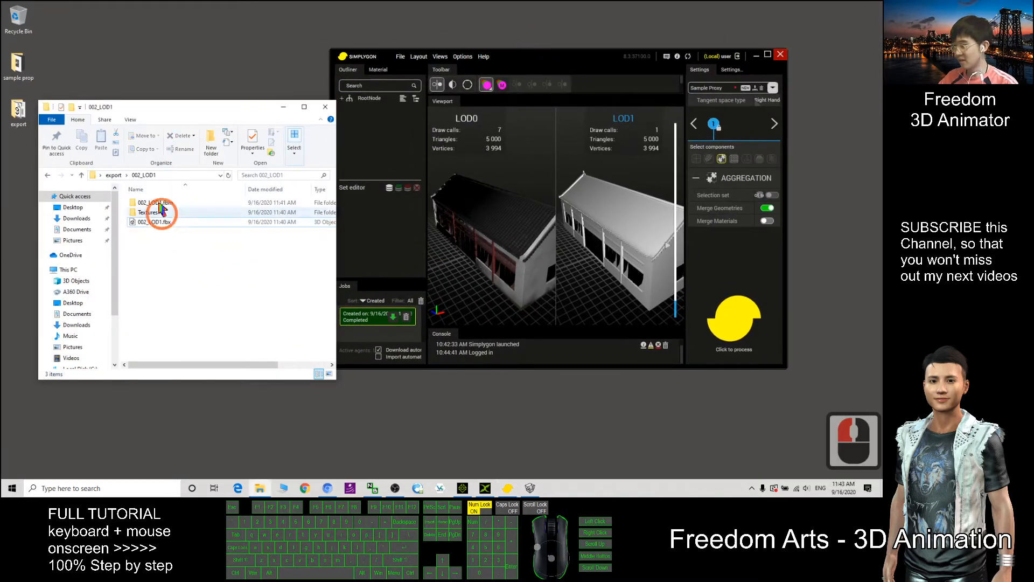
{"action": "left_click", "coordinate": [326, 107]}
{"action": "double_click", "coordinate": [18, 109]}
{"action": "left_click", "coordinate": [20, 111]}
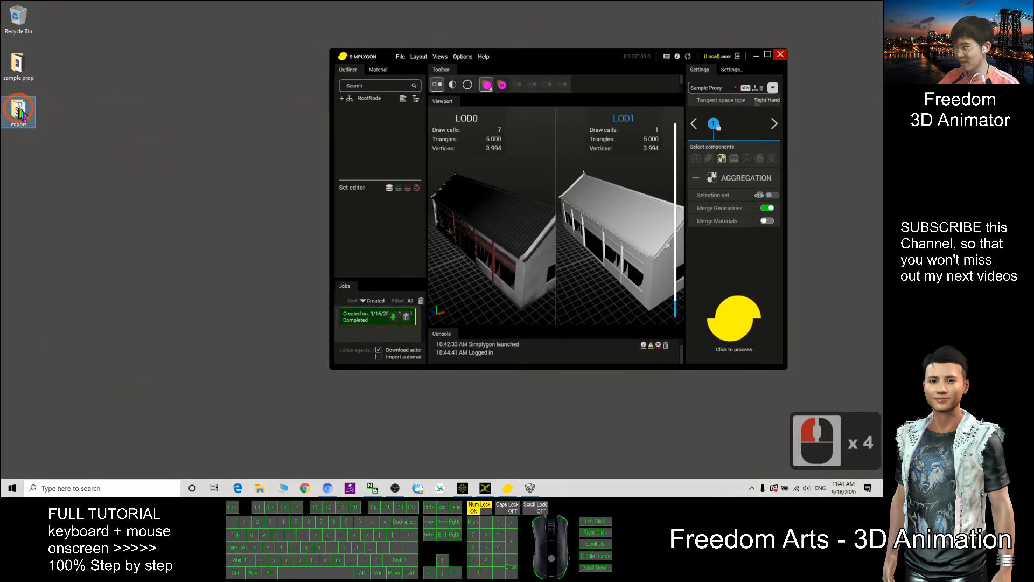
{"action": "double_click", "coordinate": [18, 110]}
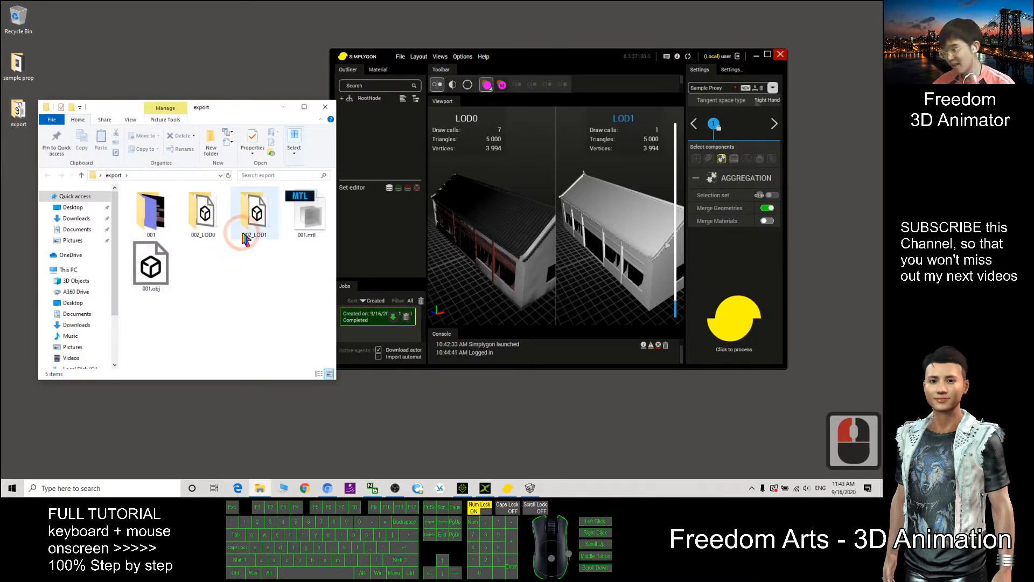
{"action": "left_click", "coordinate": [260, 232]}
{"action": "left_click", "coordinate": [232, 288]}
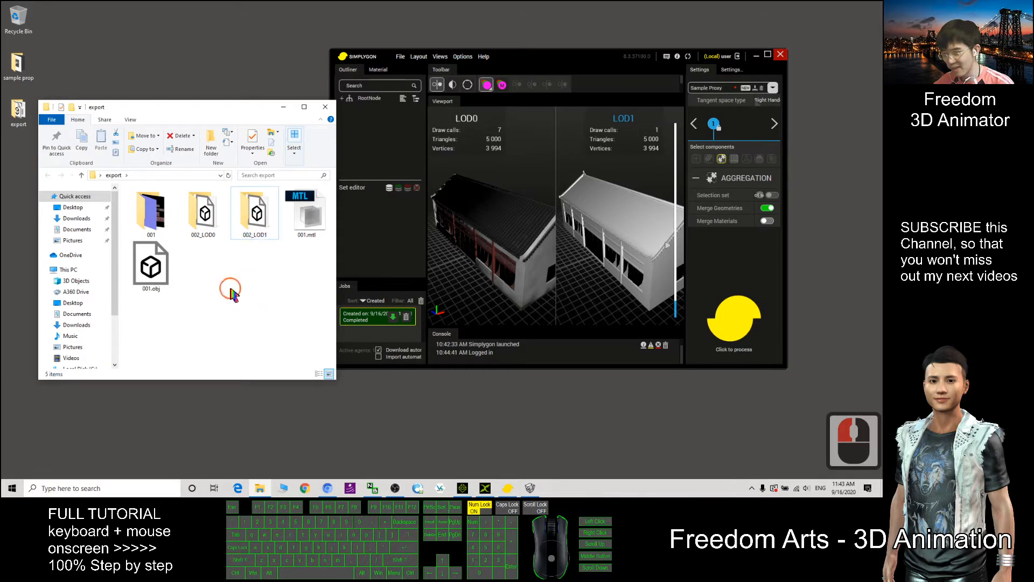
Export the scene to the export folder as 003.fbx in Autodesk FBX format
{"action": "left_click_drag", "start_coordinate": [577, 56], "coordinate": [598, 58]}
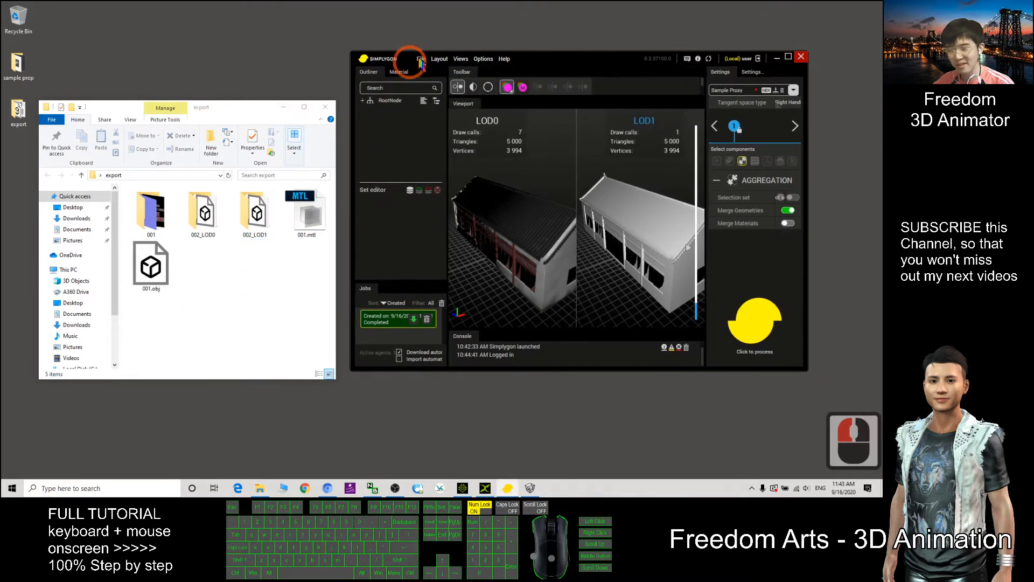
{"action": "left_click", "coordinate": [421, 59]}
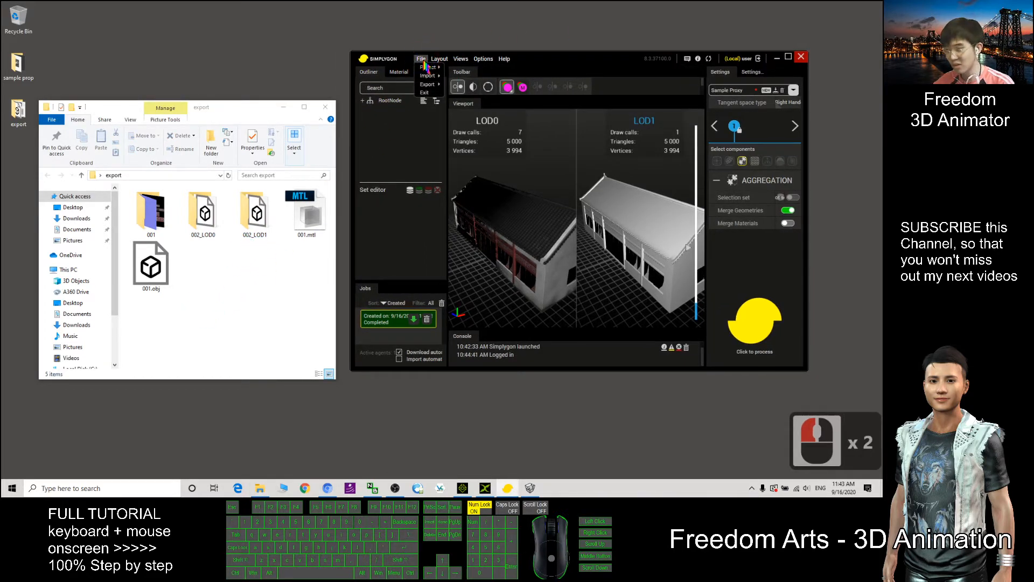
{"action": "mouse_move", "coordinate": [428, 84]}
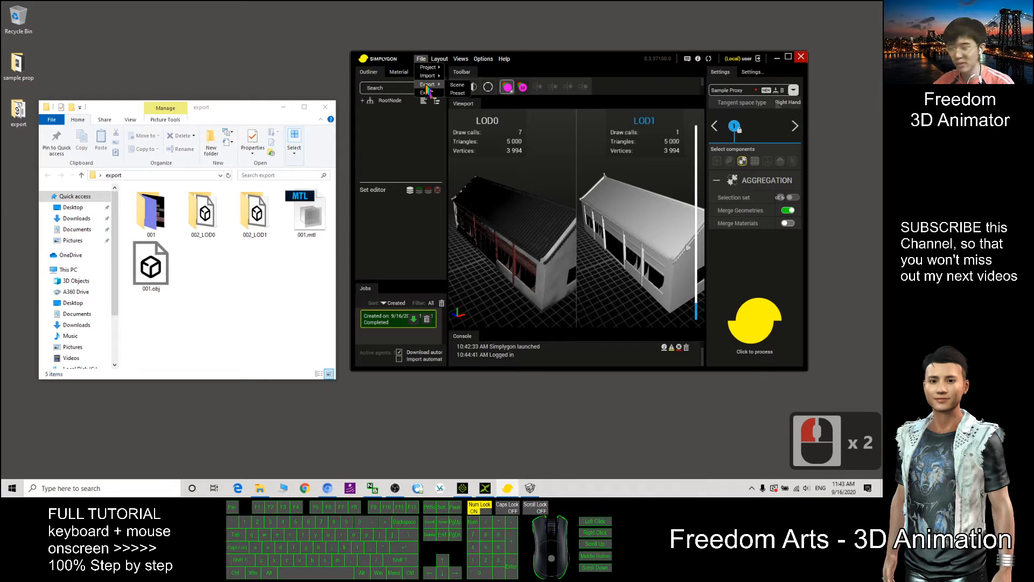
{"action": "left_click", "coordinate": [457, 85]}
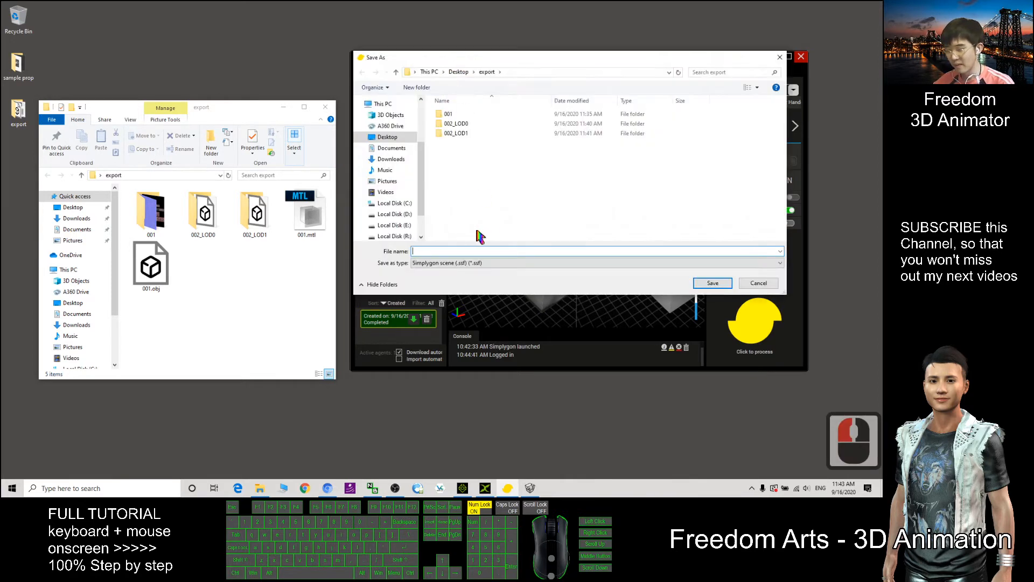
{"action": "double_click", "coordinate": [431, 249]}
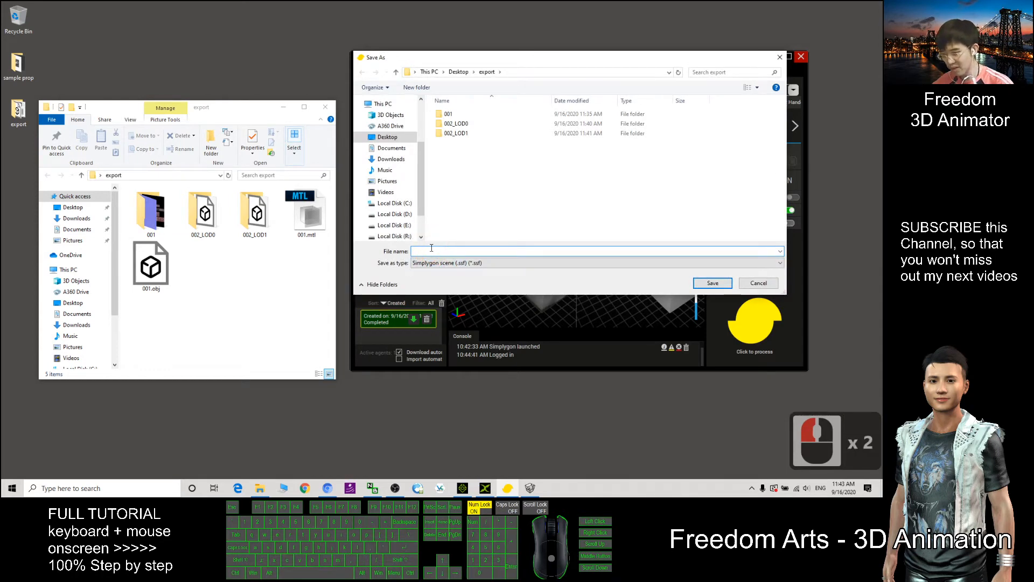
{"action": "type", "text": "003"}
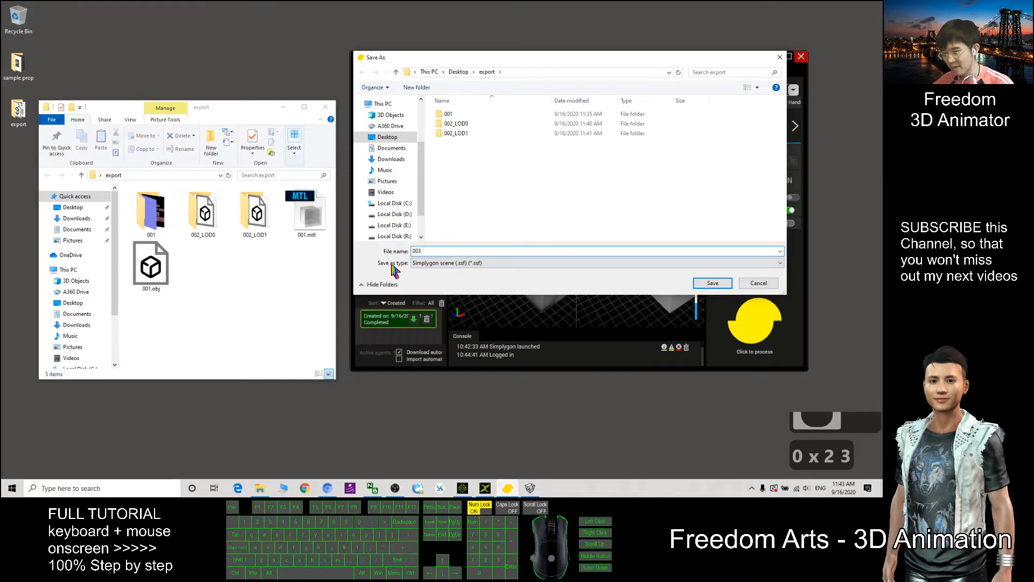
{"action": "left_click", "coordinate": [426, 263]}
{"action": "left_click", "coordinate": [452, 280]}
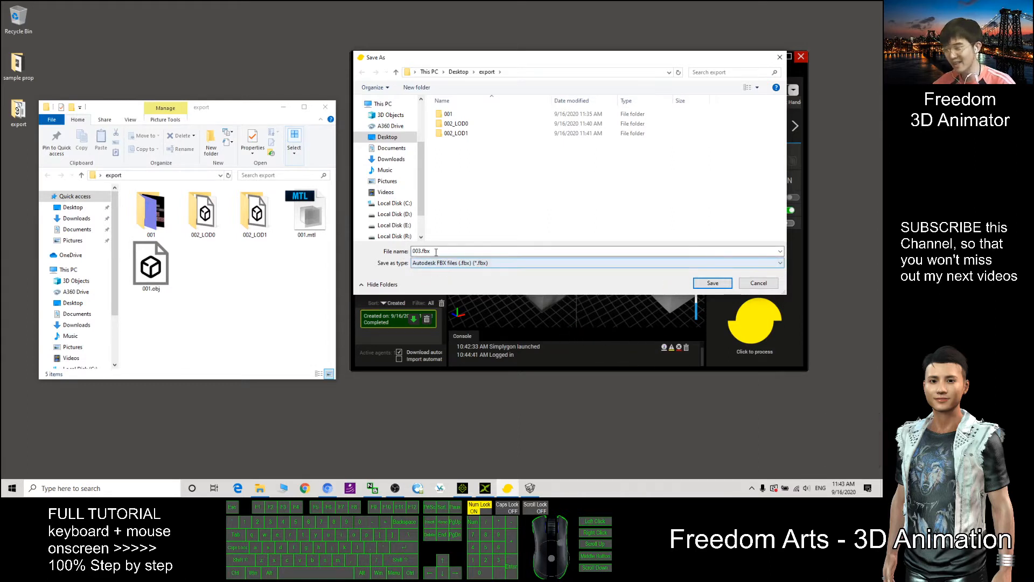
{"action": "left_click", "coordinate": [711, 283]}
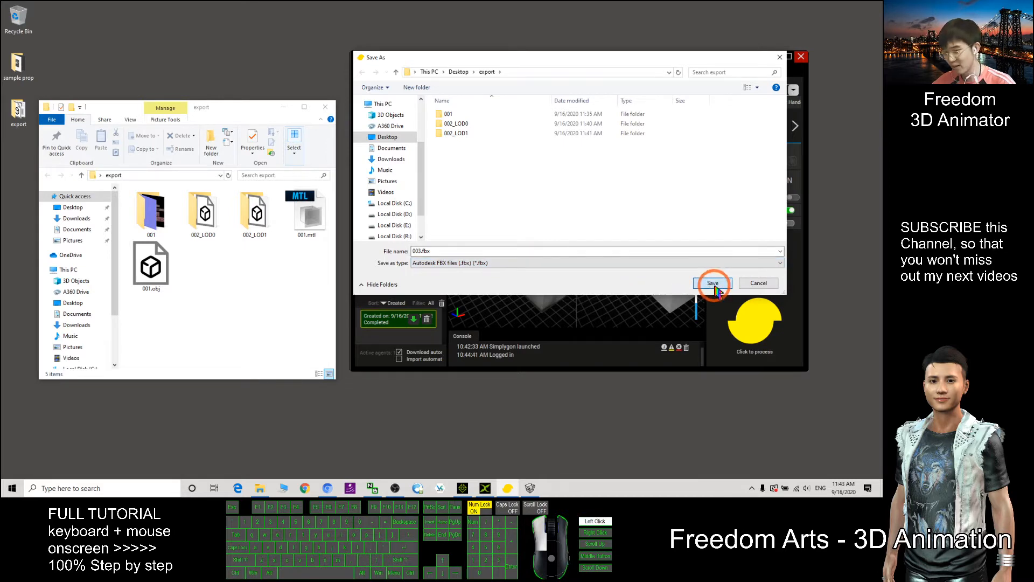
{"action": "left_click", "coordinate": [641, 330]}
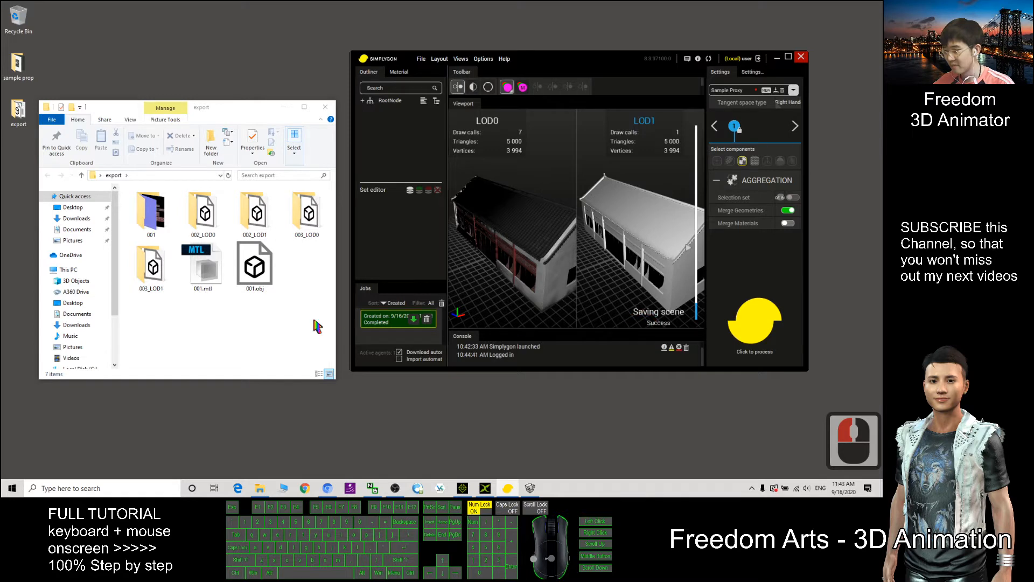
Open the exported 003_LOD1 folder
{"action": "left_click", "coordinate": [308, 215]}
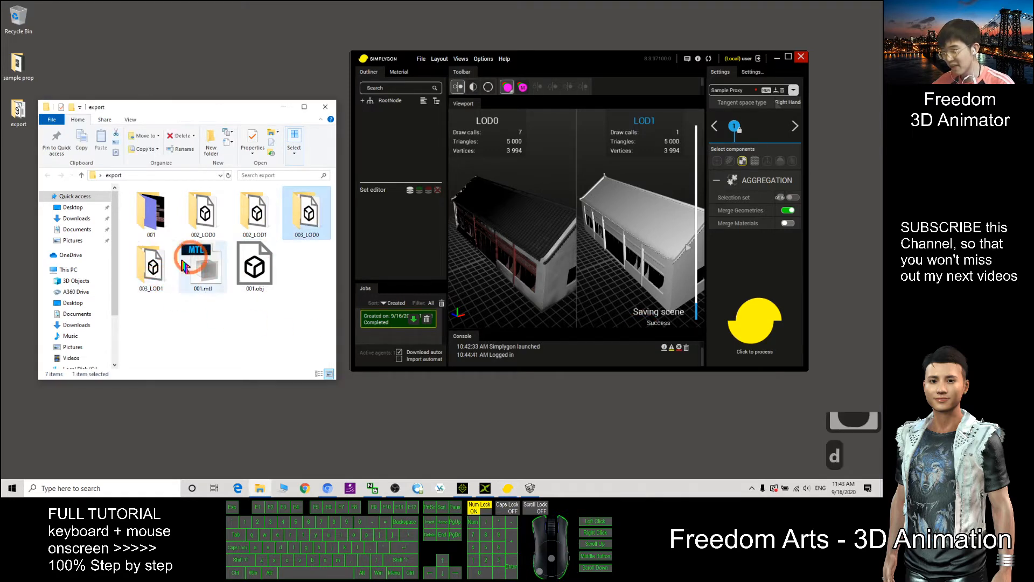
{"action": "left_click", "coordinate": [154, 269]}
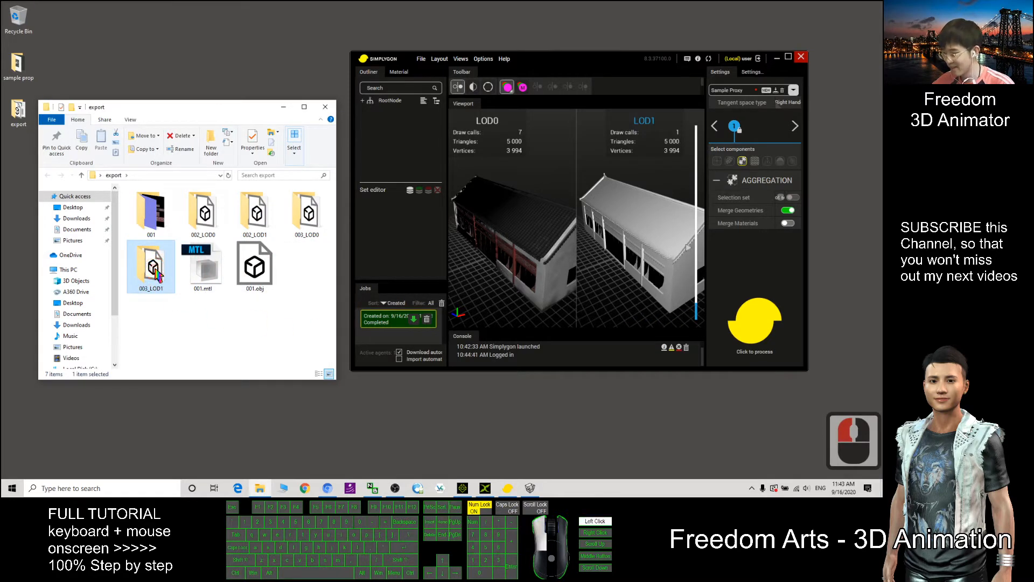
{"action": "double_click", "coordinate": [154, 269]}
{"action": "double_click", "coordinate": [149, 210]}
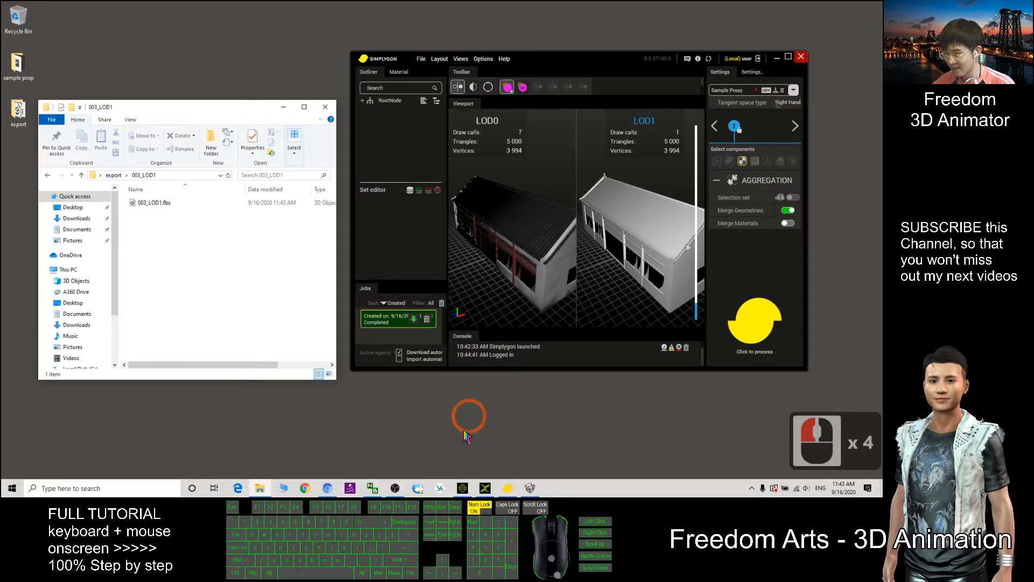
Switch to iClone, start a new project and minimize its window
{"action": "left_click", "coordinate": [485, 488]}
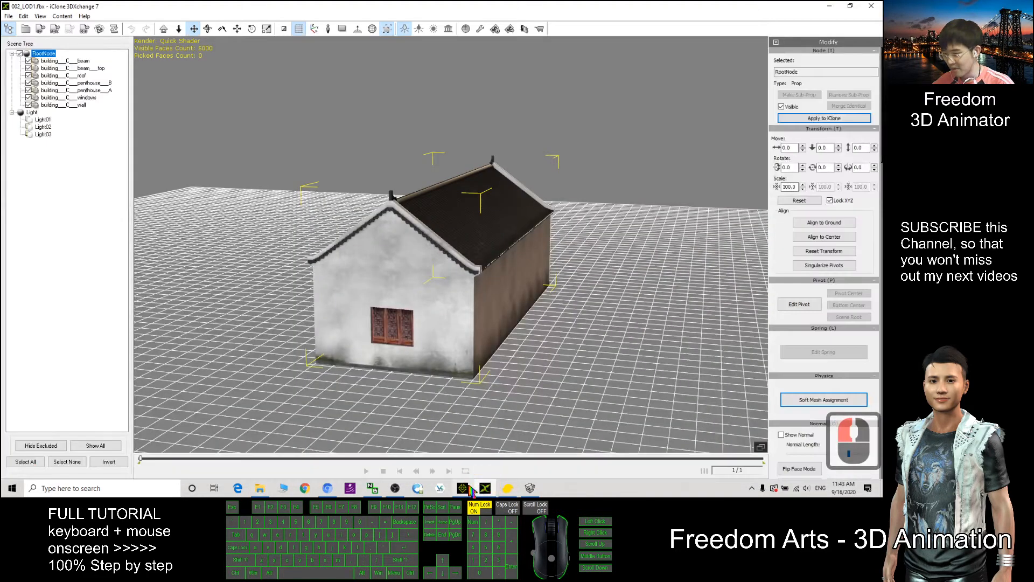
{"action": "left_click", "coordinate": [462, 487]}
{"action": "left_click", "coordinate": [14, 20]}
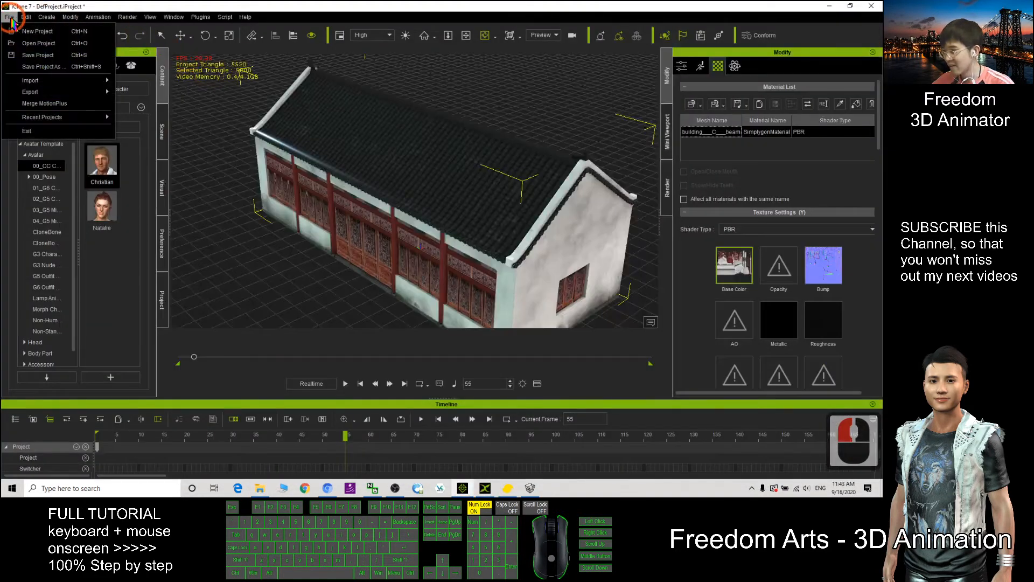
{"action": "left_click", "coordinate": [29, 26]}
{"action": "left_click", "coordinate": [468, 268]}
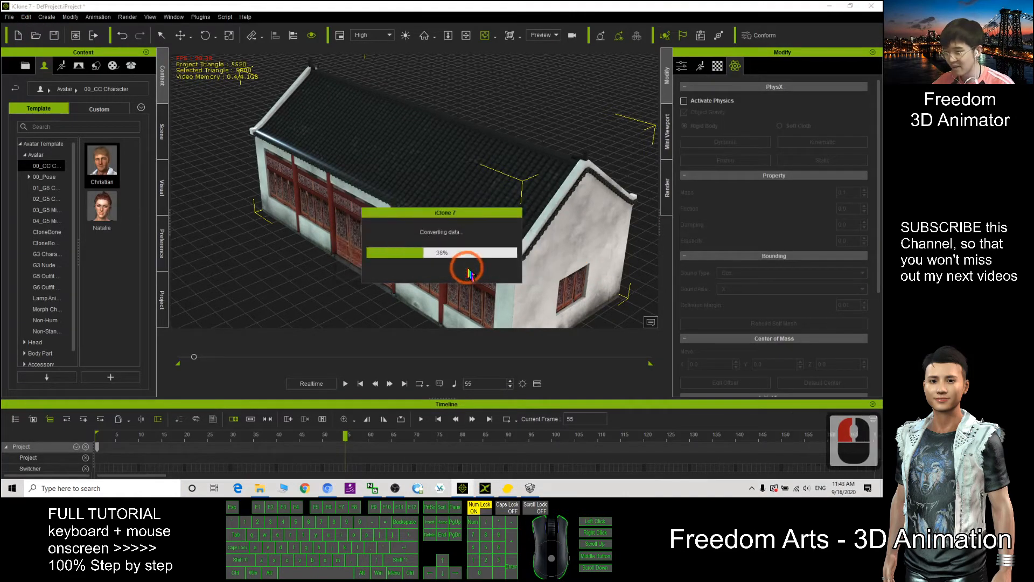
{"action": "left_click", "coordinate": [829, 6]}
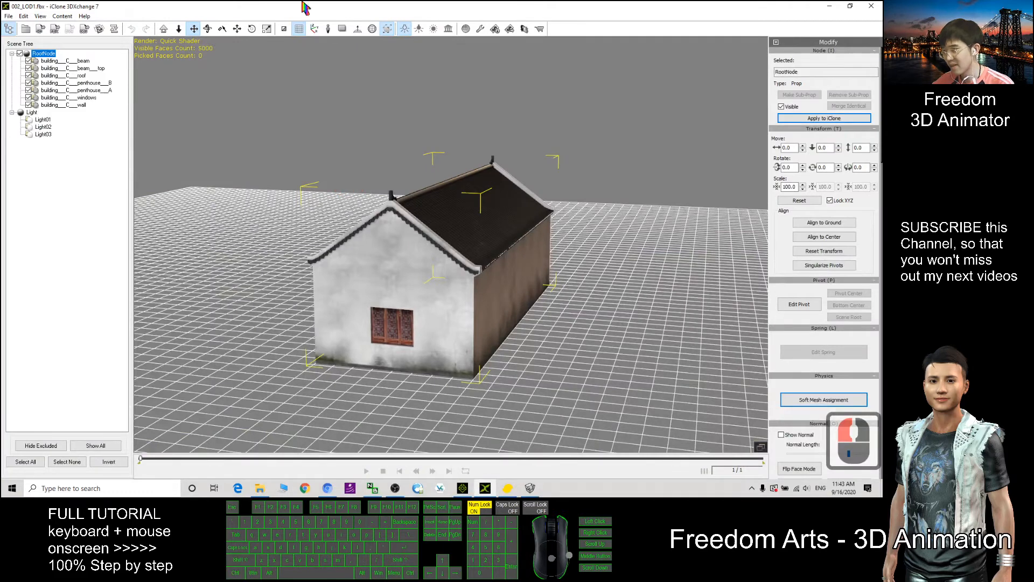
Import 003_LOD1.fbx into 3DXchange with the default FBX import options and select its Simplygon proxy mesh
{"action": "left_click_drag", "start_coordinate": [303, 2], "coordinate": [437, 45]}
{"action": "left_click_drag", "start_coordinate": [152, 204], "coordinate": [355, 222]}
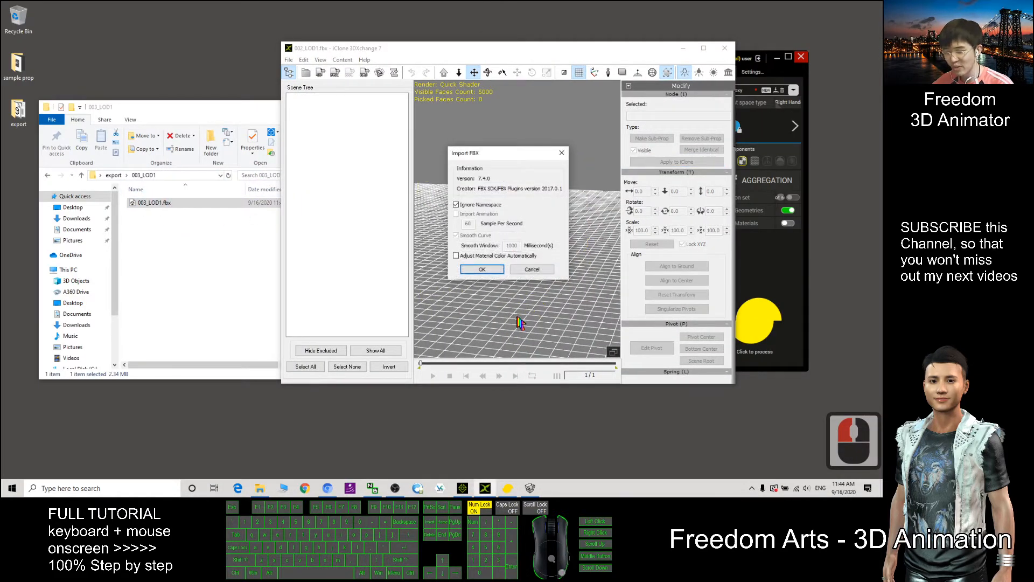
{"action": "left_click", "coordinate": [482, 269]}
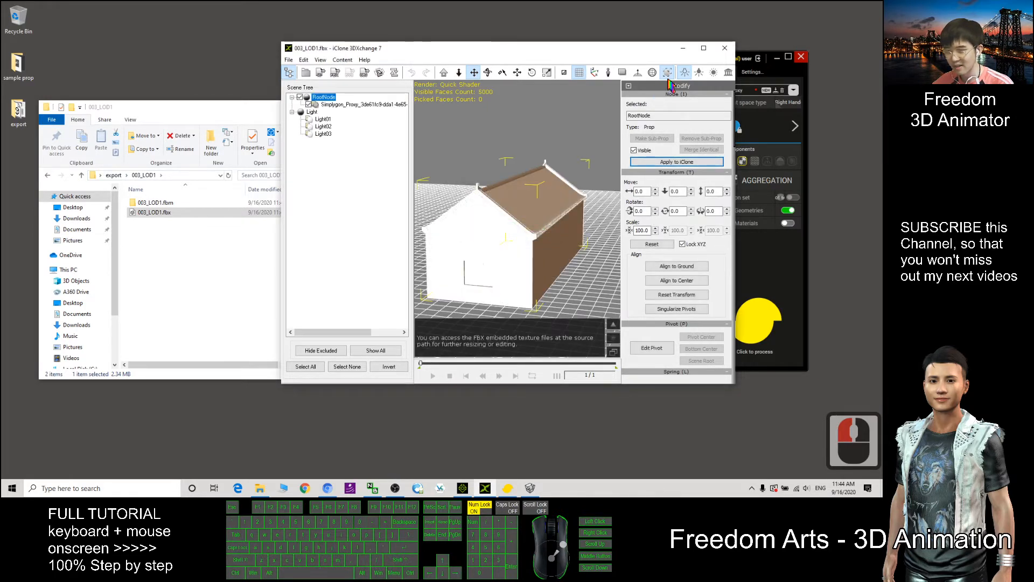
{"action": "left_click", "coordinate": [703, 48]}
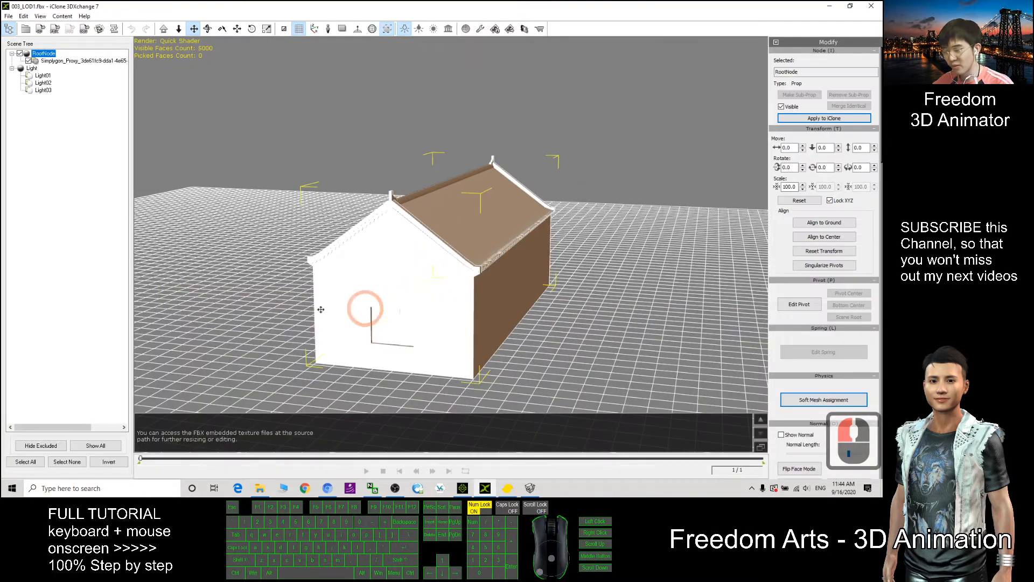
{"action": "left_click", "coordinate": [47, 61]}
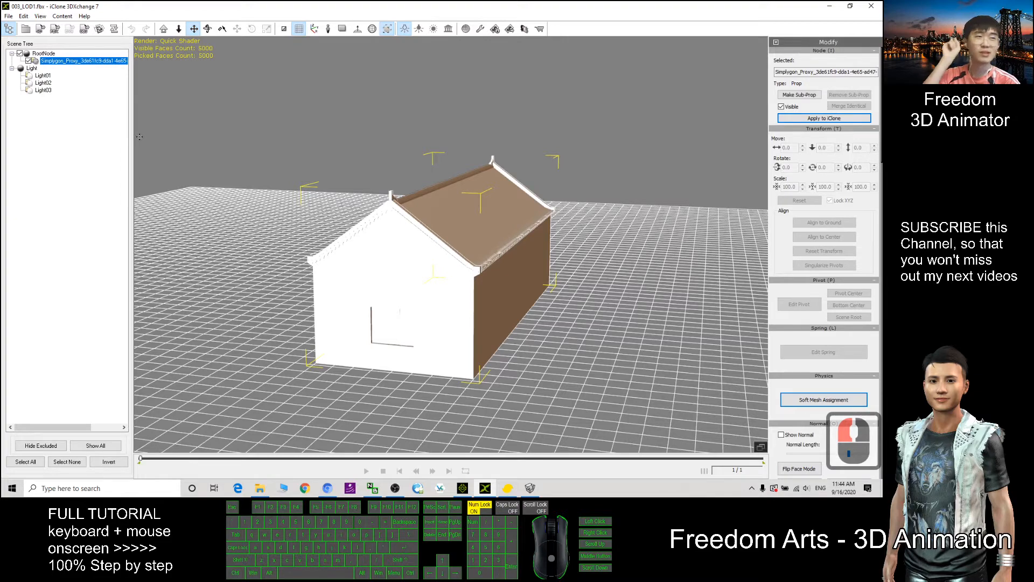
Shrink the 3DXchange window and open the 003_LOD1.fbm texture folder beside it
{"action": "left_click_drag", "start_coordinate": [398, 6], "coordinate": [509, 54]}
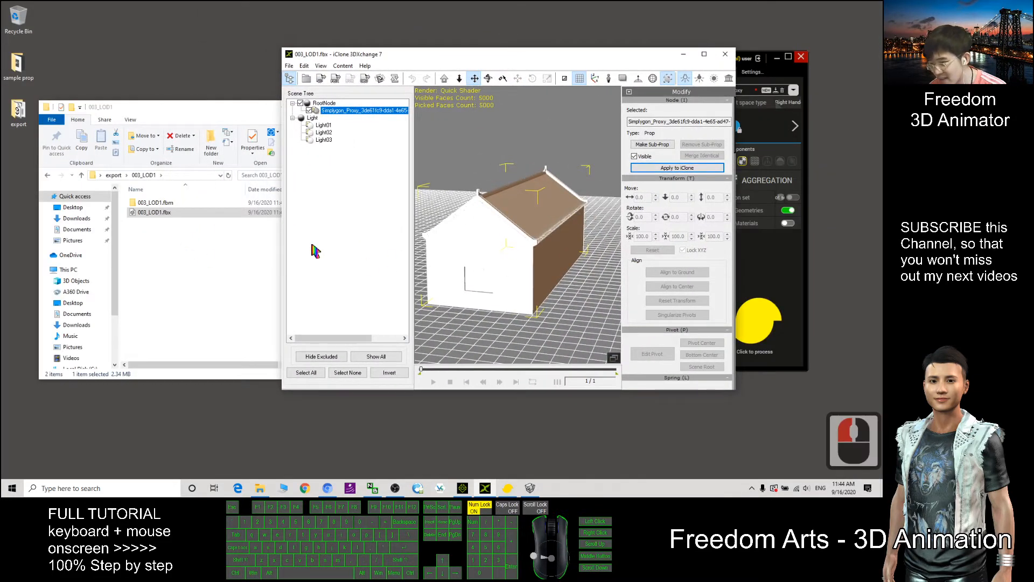
{"action": "left_click", "coordinate": [151, 206]}
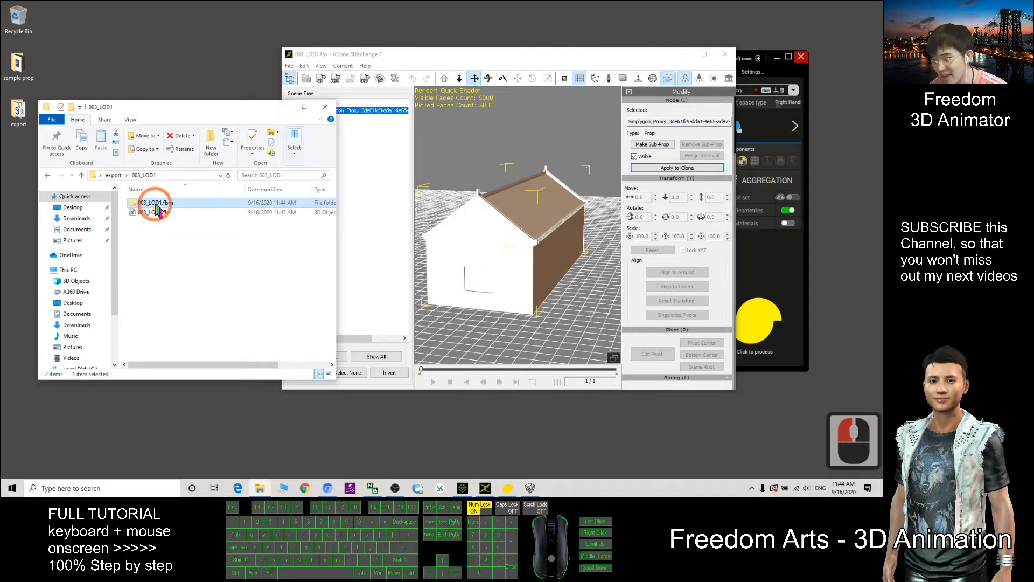
{"action": "left_click", "coordinate": [156, 204]}
{"action": "double_click", "coordinate": [156, 206]}
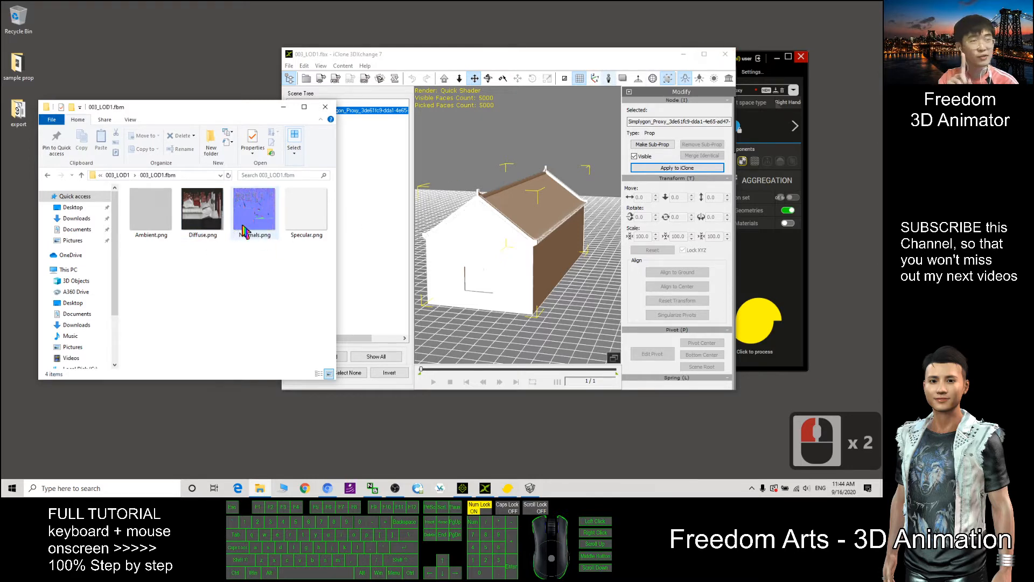
Apply the Diffuse.png texture to the proxy building mesh and maximize 3DXchange to inspect the textured model
{"action": "left_click", "coordinate": [247, 218]}
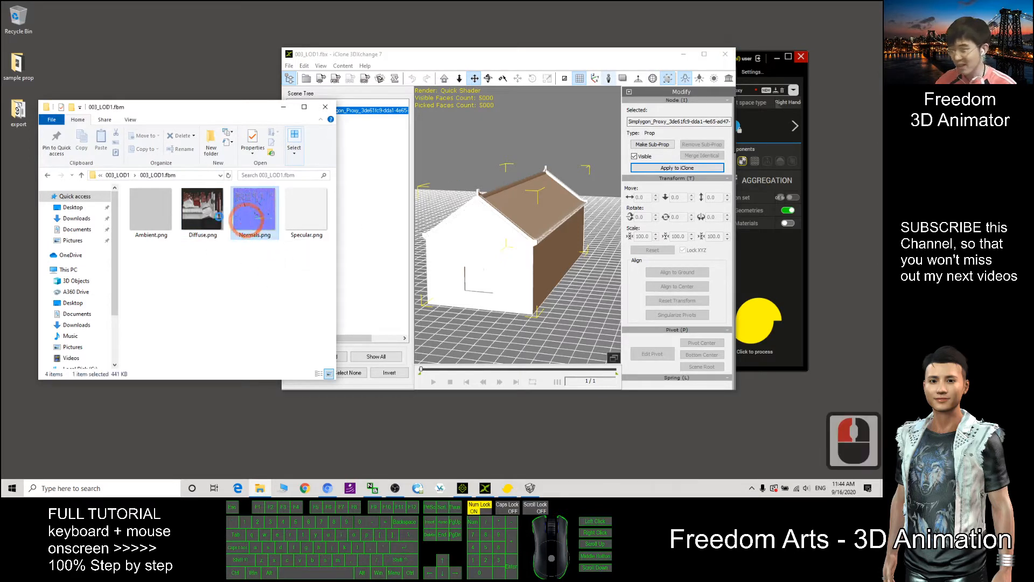
{"action": "left_click", "coordinate": [307, 218]}
{"action": "left_click", "coordinate": [315, 227]}
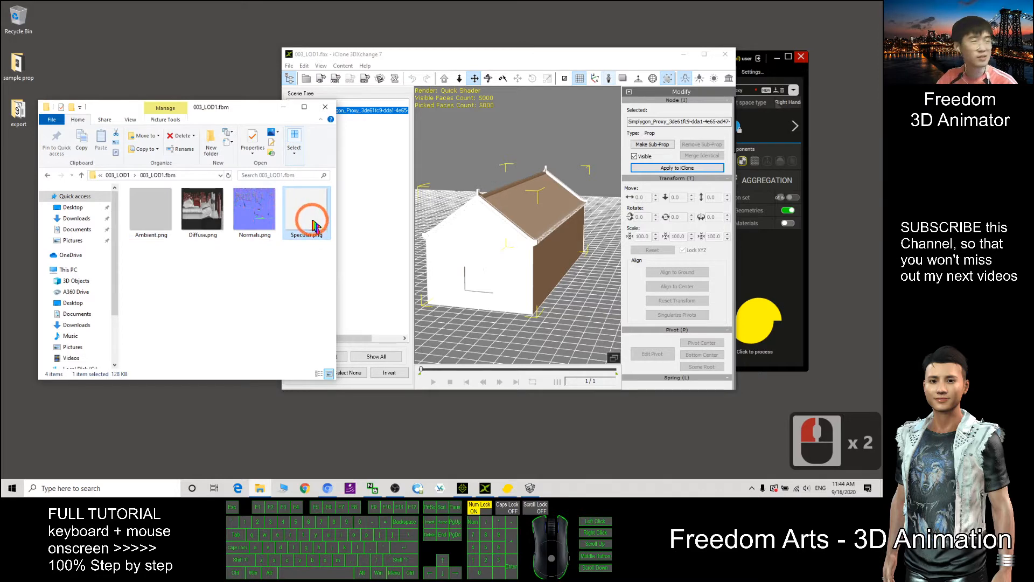
{"action": "left_click", "coordinate": [244, 302]}
{"action": "left_click", "coordinate": [201, 224]}
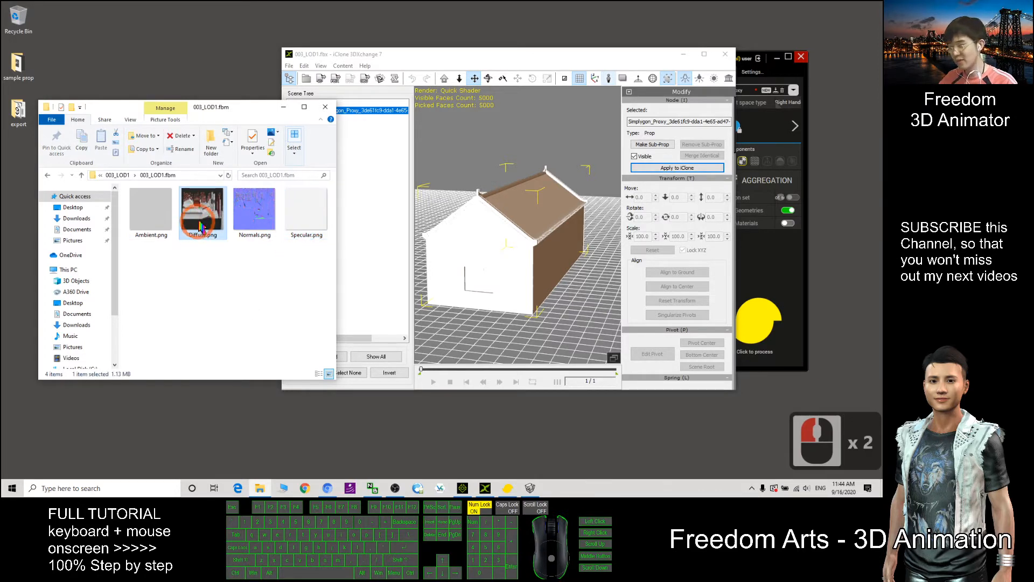
{"action": "left_click_drag", "start_coordinate": [200, 225], "coordinate": [490, 243]}
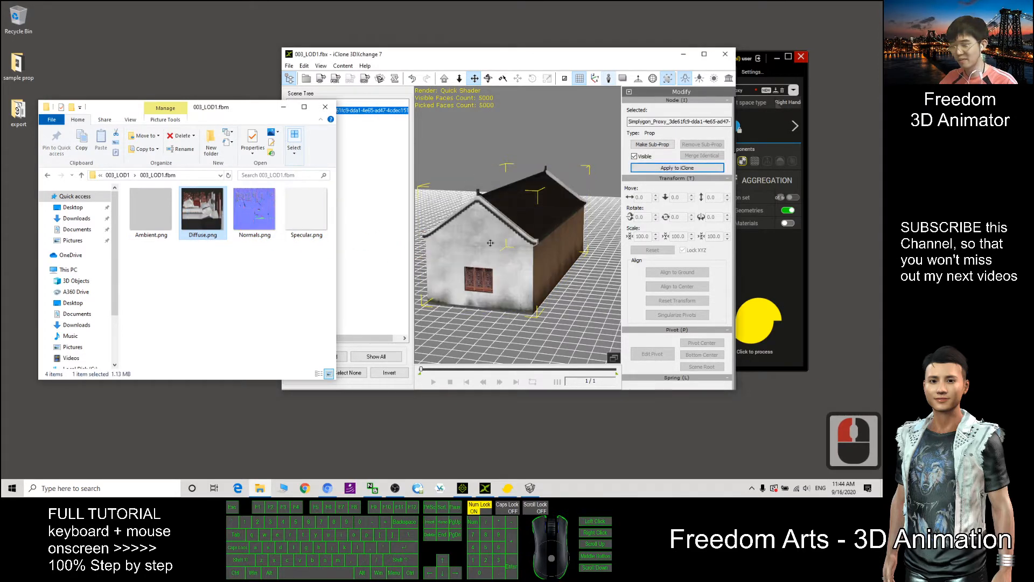
{"action": "left_click", "coordinate": [704, 54]}
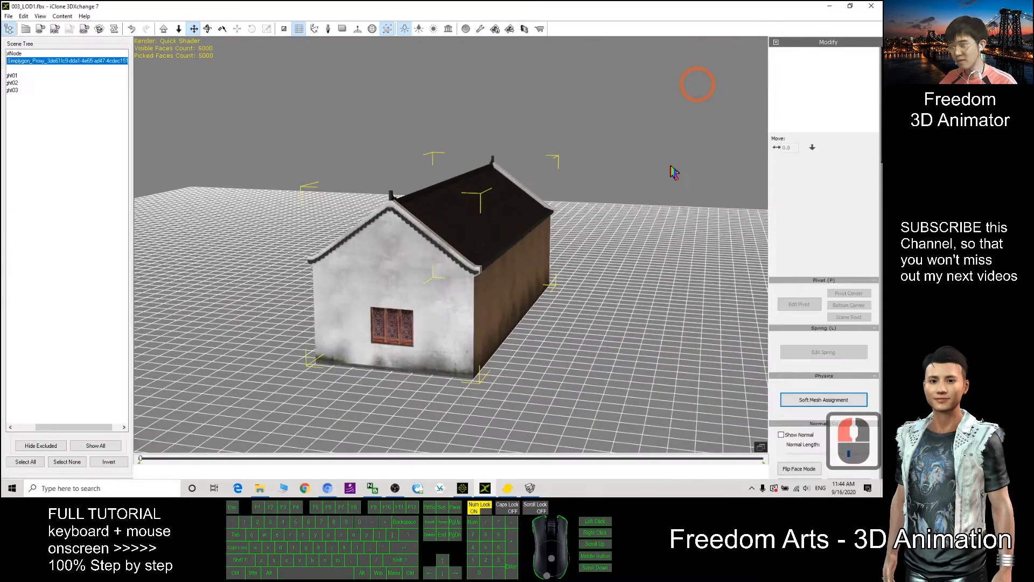
{"action": "left_click_drag", "start_coordinate": [279, 288], "coordinate": [133, 181]}
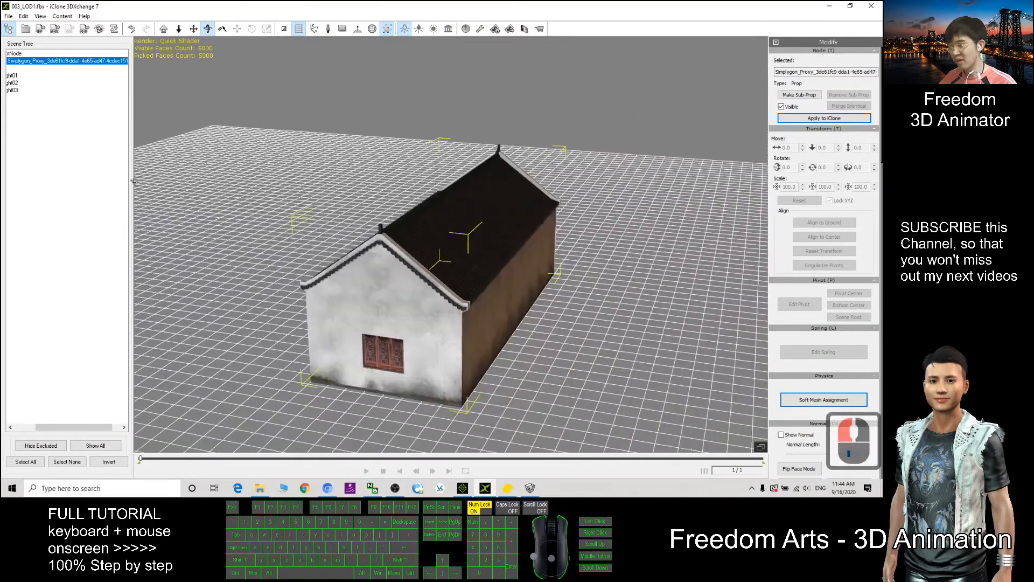
{"action": "left_click_drag", "start_coordinate": [79, 427], "coordinate": [40, 424]}
{"action": "left_click", "coordinate": [192, 235]}
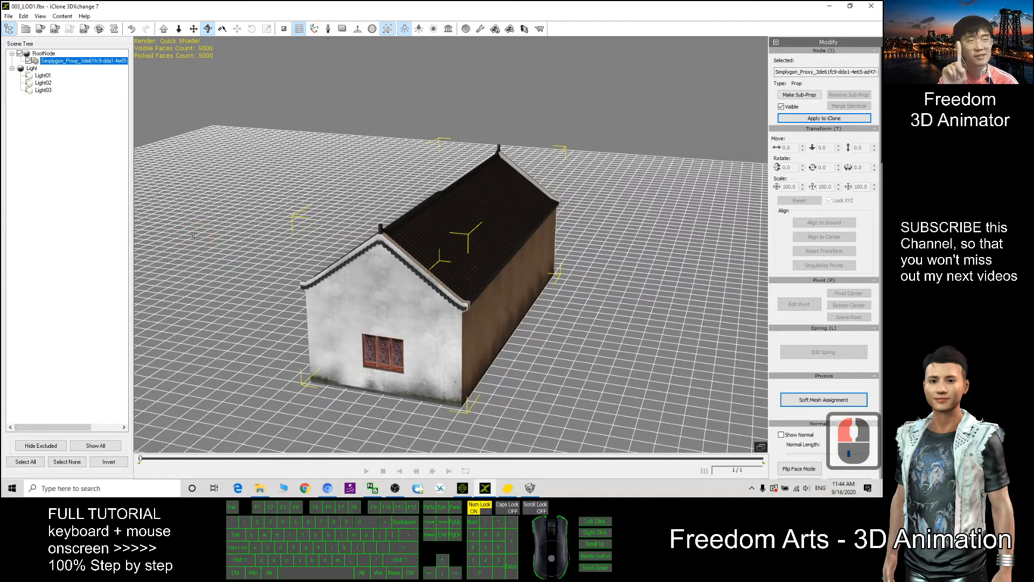
Rename the proxy building's DefaultMaterial as ancientbuilding01
{"action": "left_click_drag", "start_coordinate": [474, 248], "coordinate": [630, 227]}
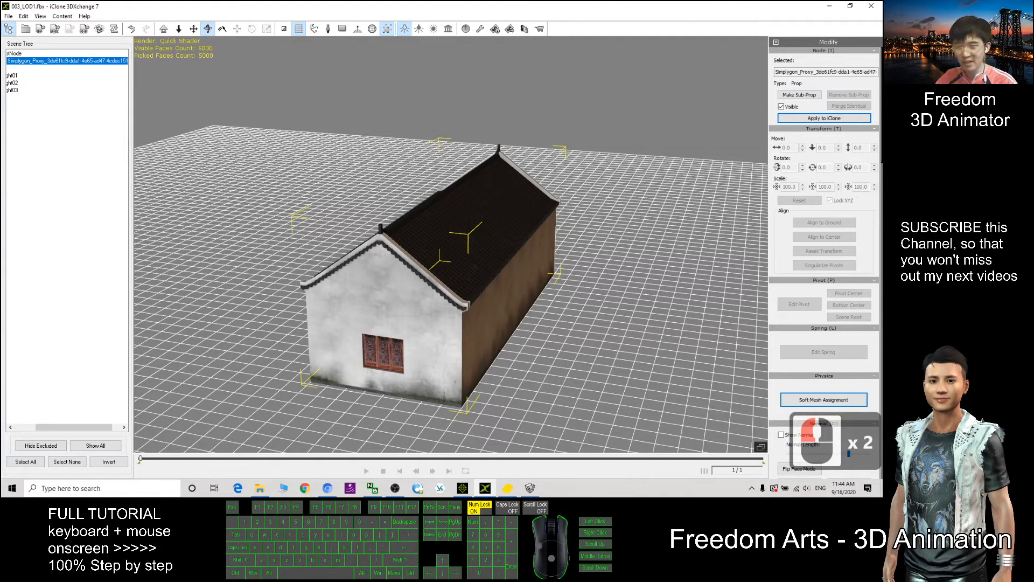
{"action": "left_click_drag", "start_coordinate": [878, 120], "coordinate": [810, 225]}
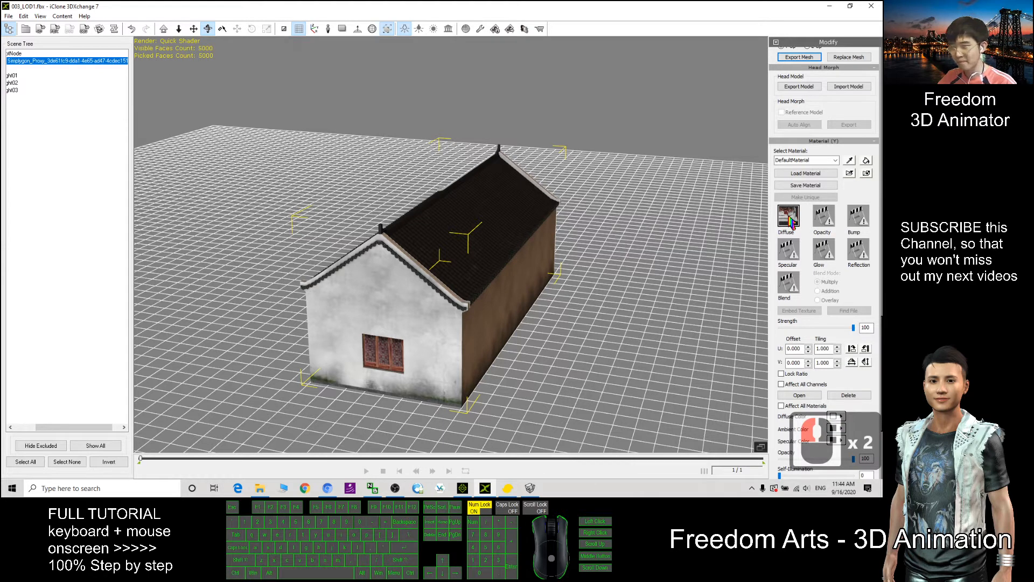
{"action": "left_click", "coordinate": [811, 160]}
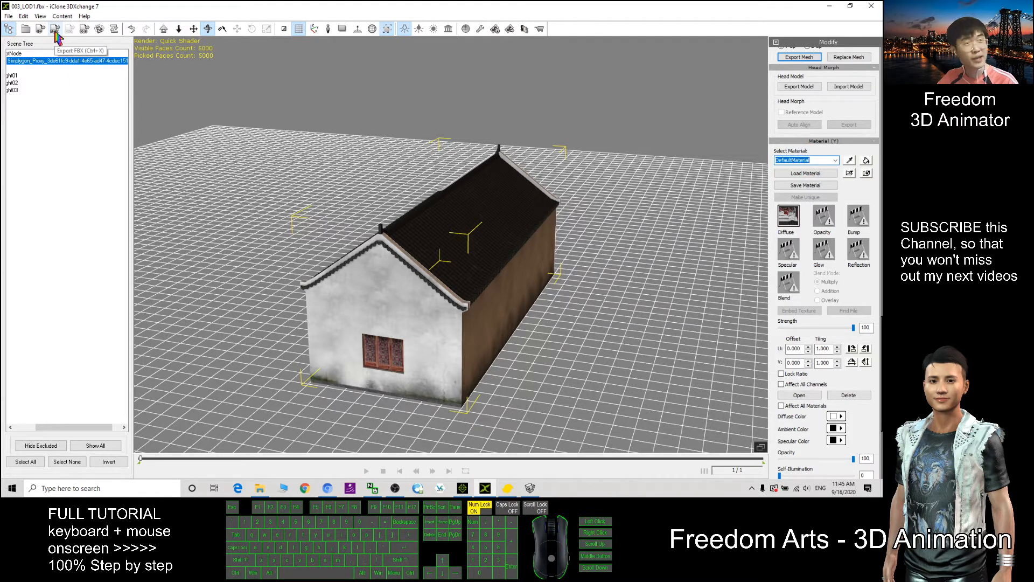
{"action": "left_click", "coordinate": [532, 488]}
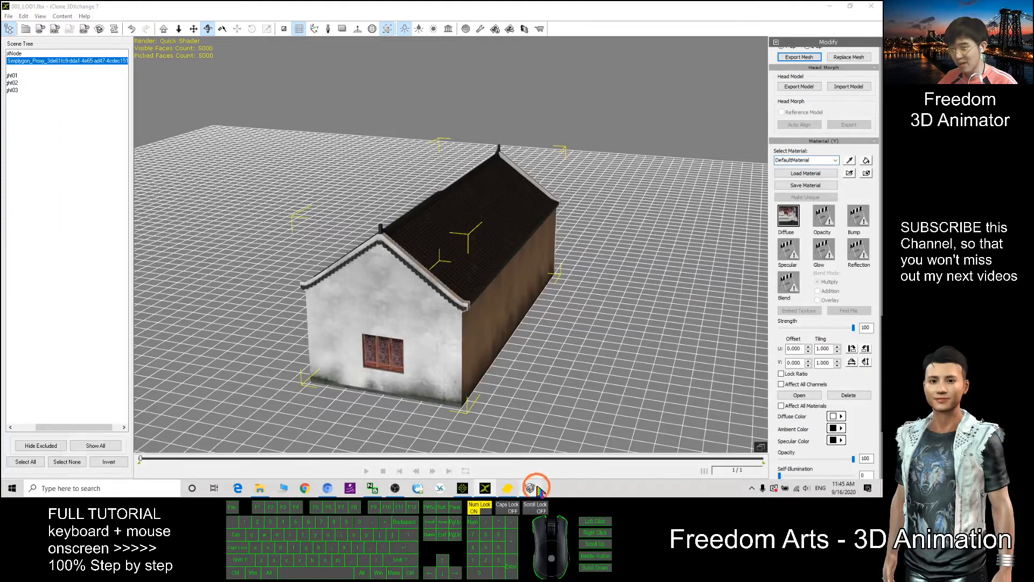
{"action": "left_click", "coordinate": [531, 488]}
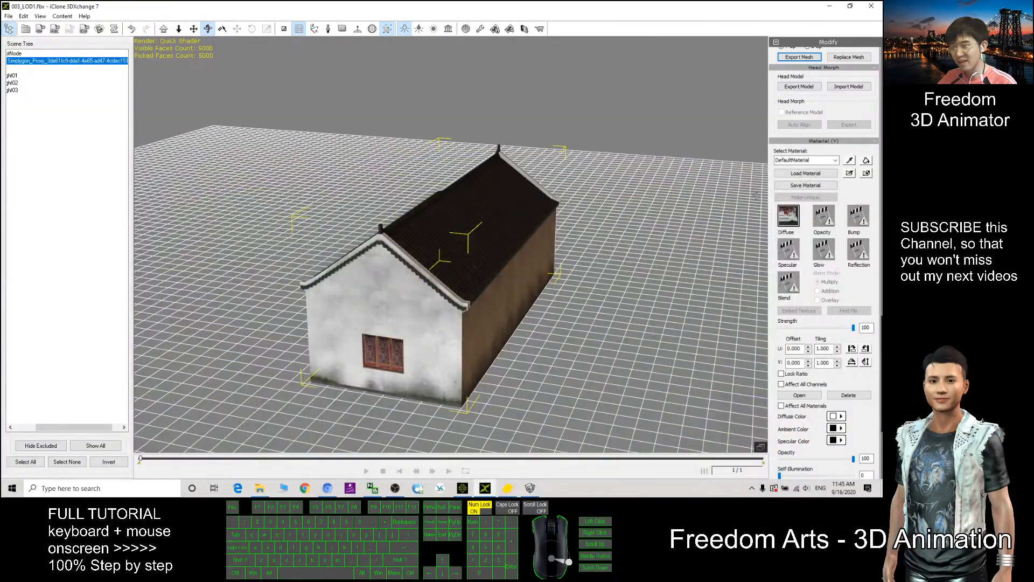
{"action": "left_click", "coordinate": [818, 159]}
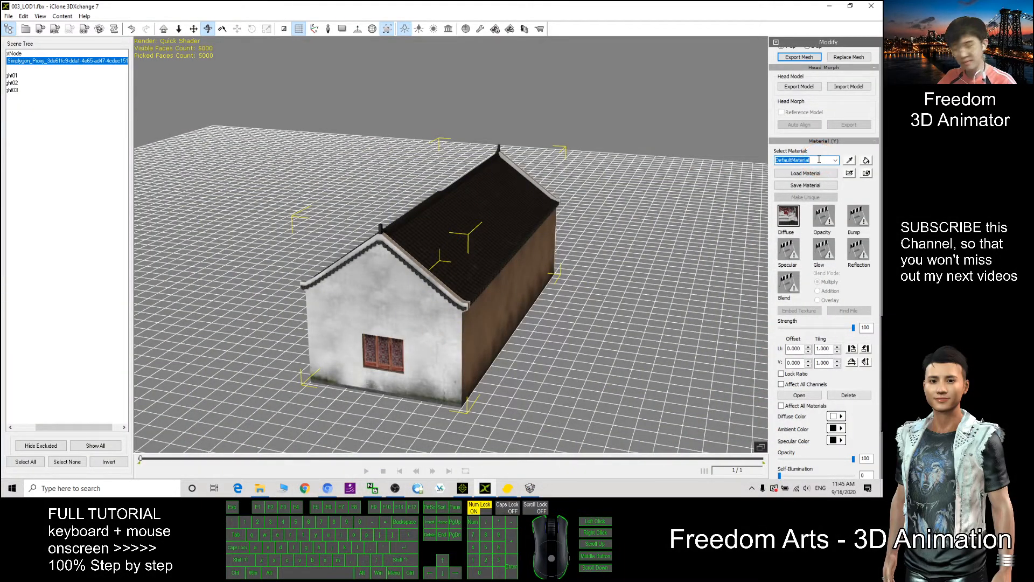
{"action": "type", "text": "ancient"}
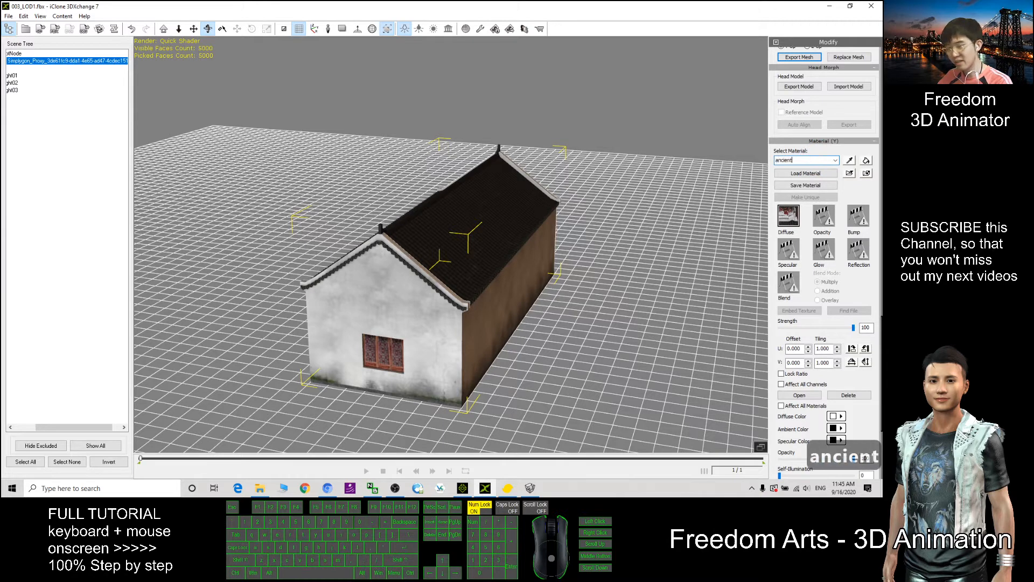
{"action": "type", "text": "building01"}
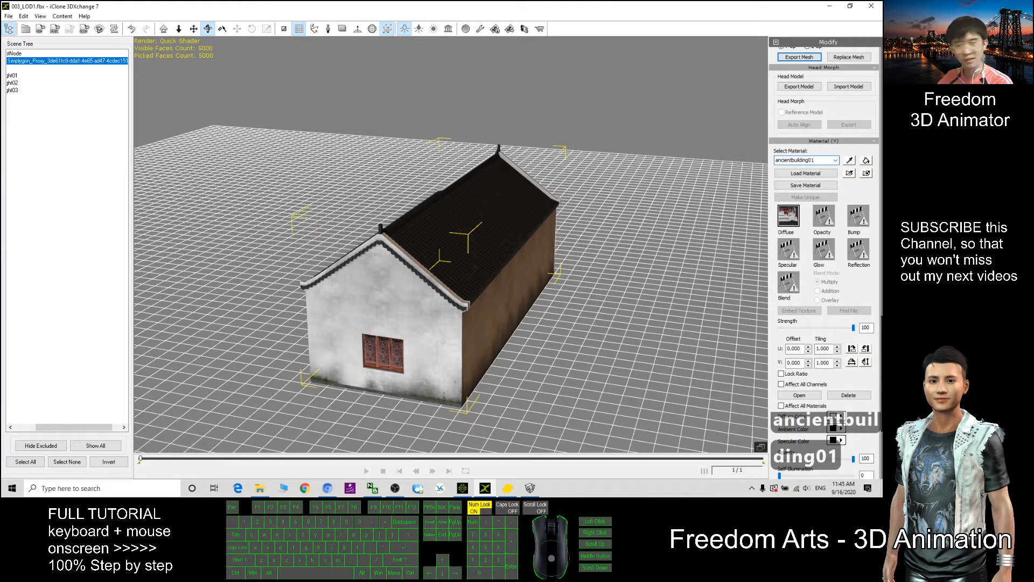
{"action": "left_click", "coordinate": [823, 160]}
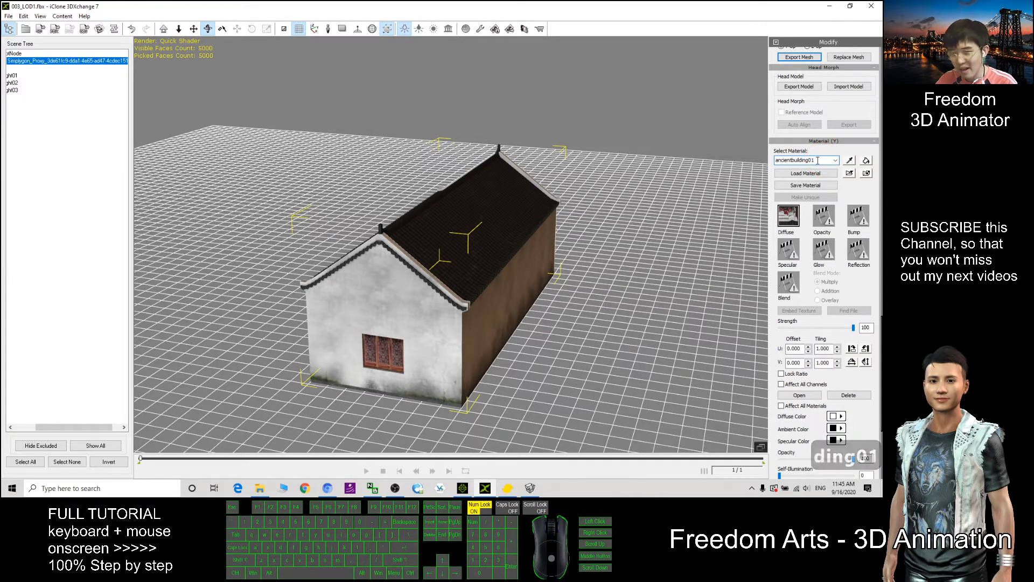
{"action": "left_click", "coordinate": [821, 160]}
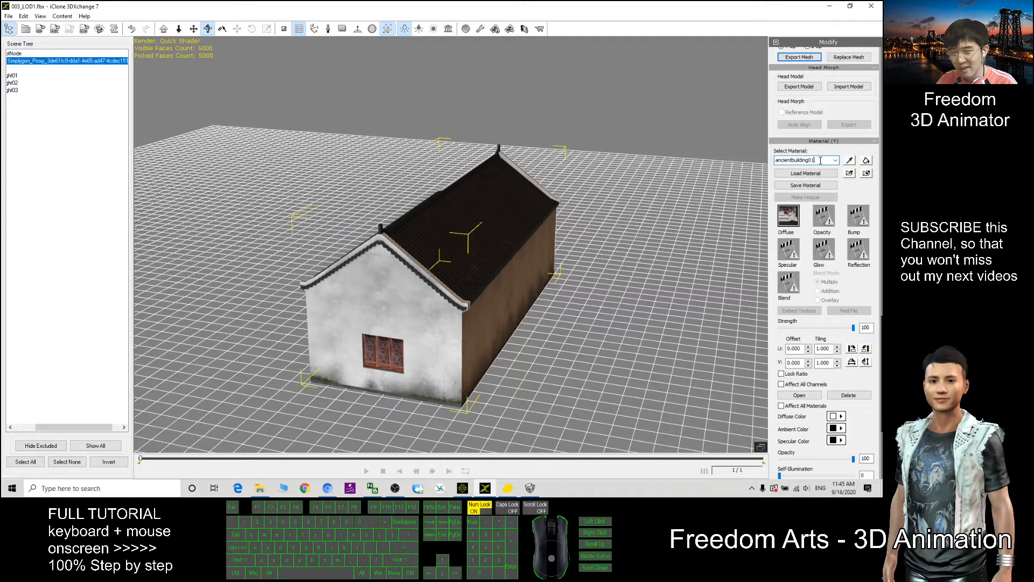
{"action": "key", "text": "Return"}
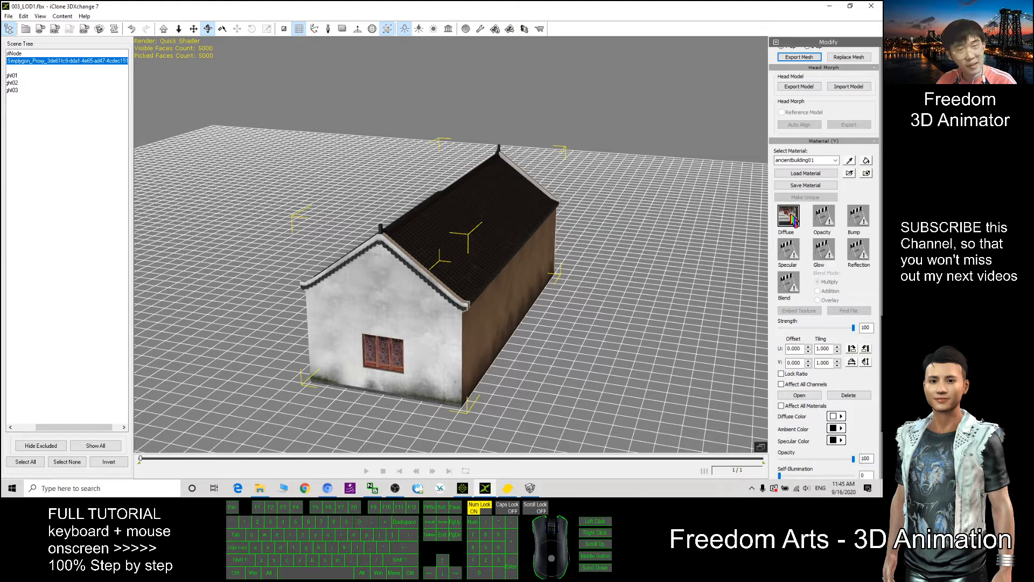
Restore 3DXchange to a smaller window and close the 003_LOD1.fbm folder window
{"action": "left_click_drag", "start_coordinate": [312, 8], "coordinate": [540, 59]}
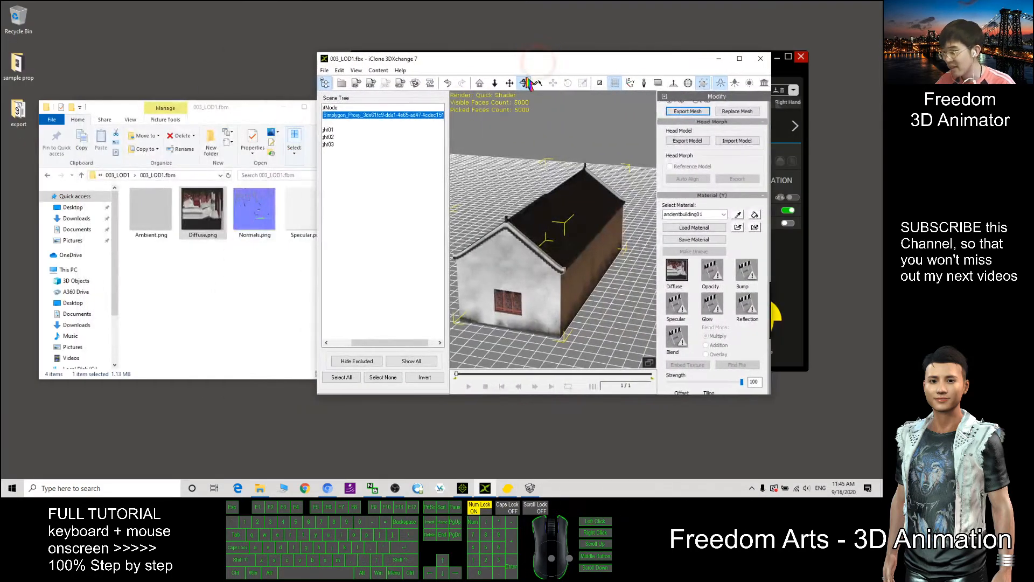
{"action": "left_click", "coordinate": [333, 118]}
{"action": "left_click", "coordinate": [325, 108]}
{"action": "left_click", "coordinate": [80, 159]}
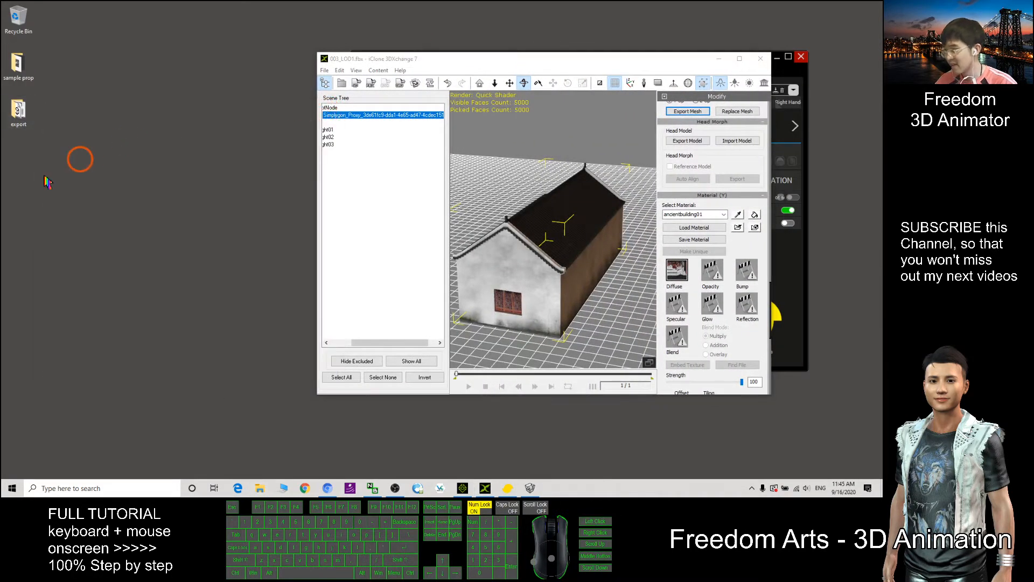
Create a desktop folder named ancientbuilding and open it beside the 3DXchange window
{"action": "right_click", "coordinate": [18, 168]}
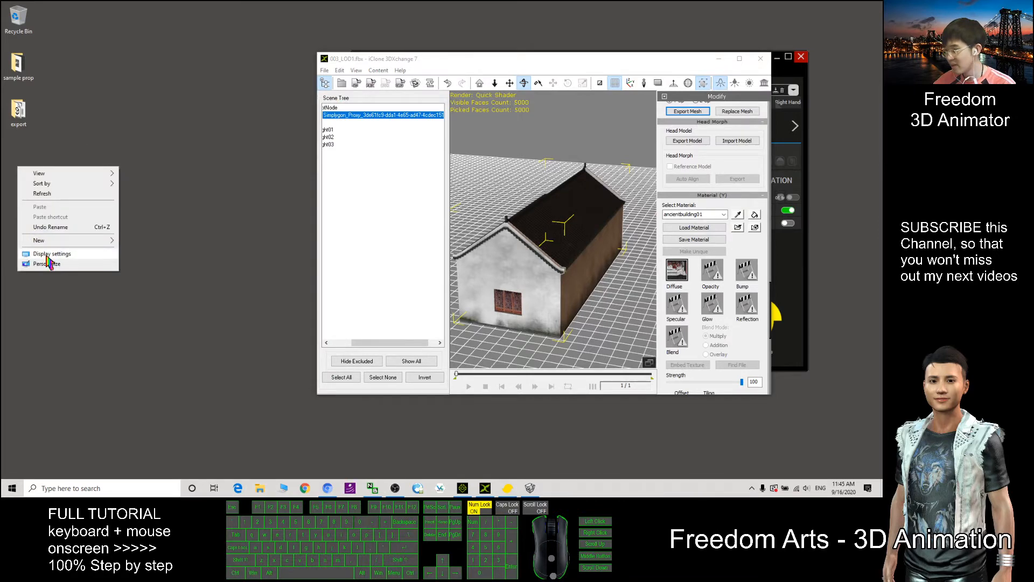
{"action": "mouse_move", "coordinate": [54, 240]}
{"action": "left_click", "coordinate": [135, 239]}
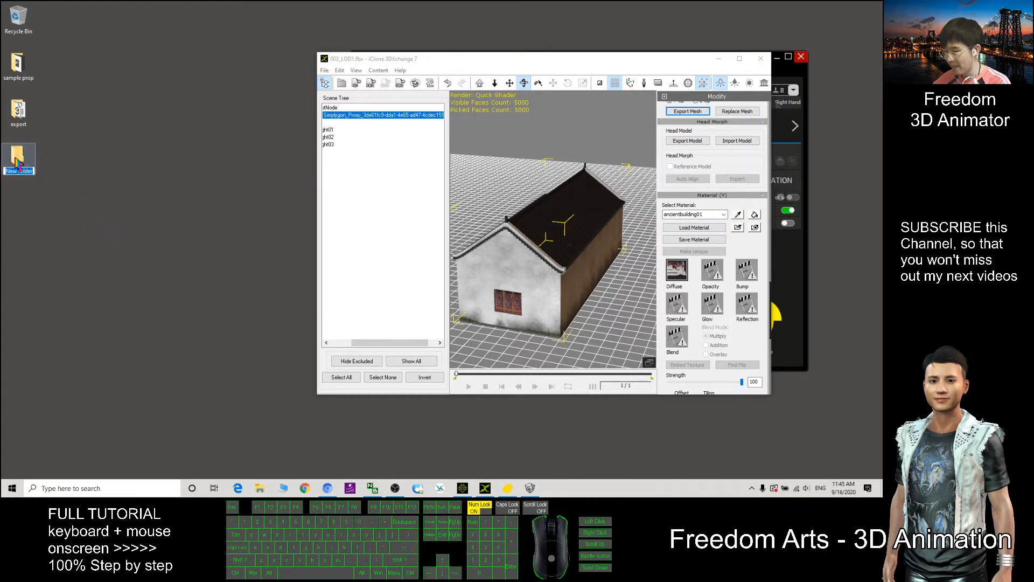
{"action": "type", "text": "ancientbuil"}
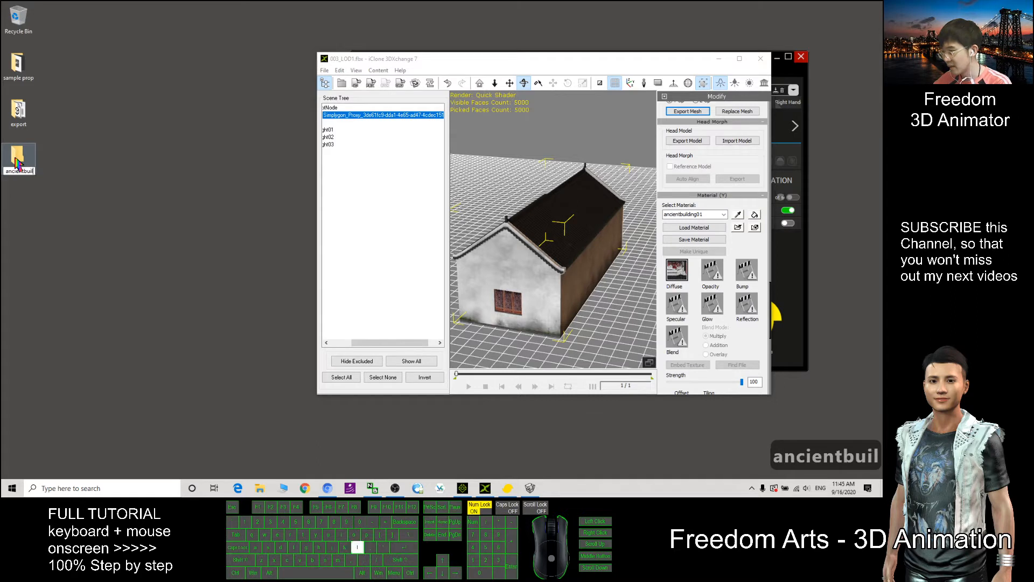
{"action": "type", "text": "ding"}
{"action": "left_click", "coordinate": [149, 175]}
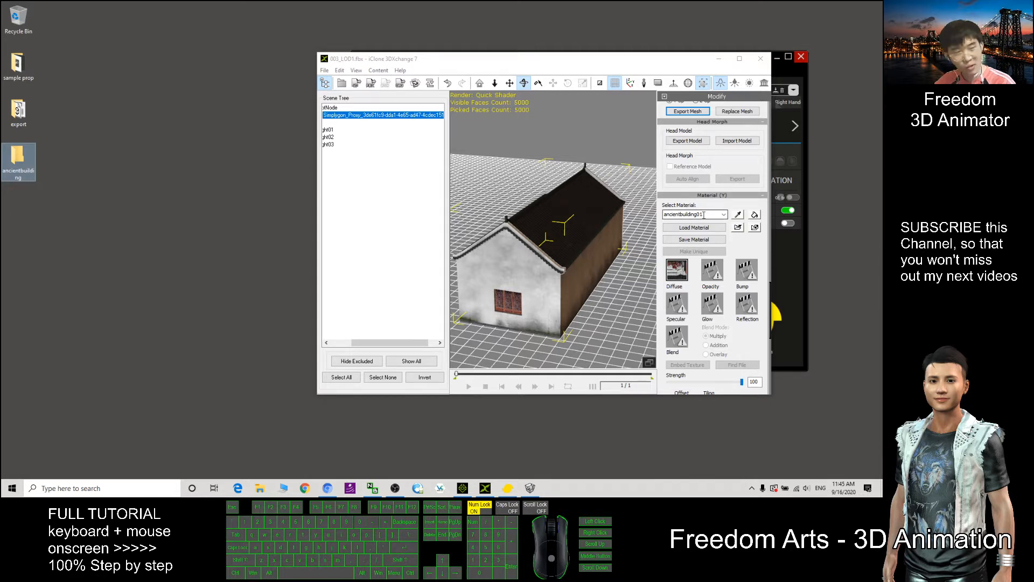
{"action": "double_click", "coordinate": [21, 161]}
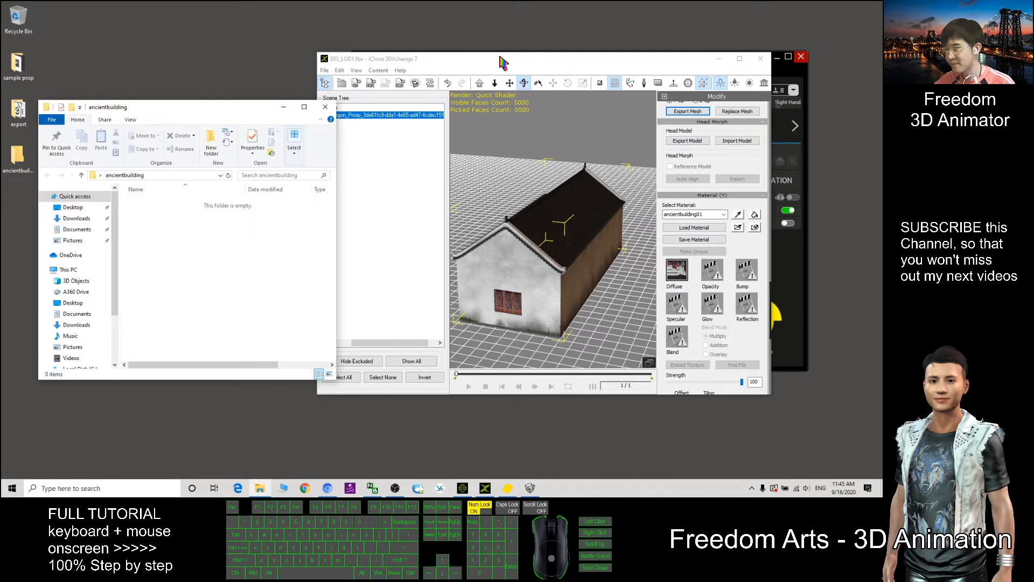
{"action": "left_click_drag", "start_coordinate": [503, 63], "coordinate": [541, 64]}
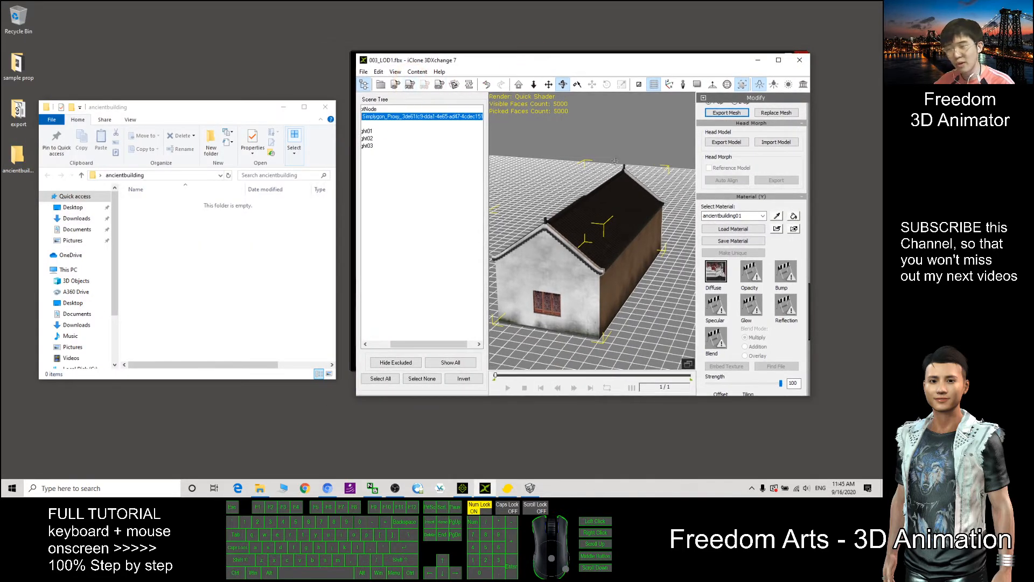
Set up the FBX export from the Maya_Win32-bit_Optimized preset, with maximum image size 1024 and image conversion to Png enabled
{"action": "left_click", "coordinate": [409, 85]}
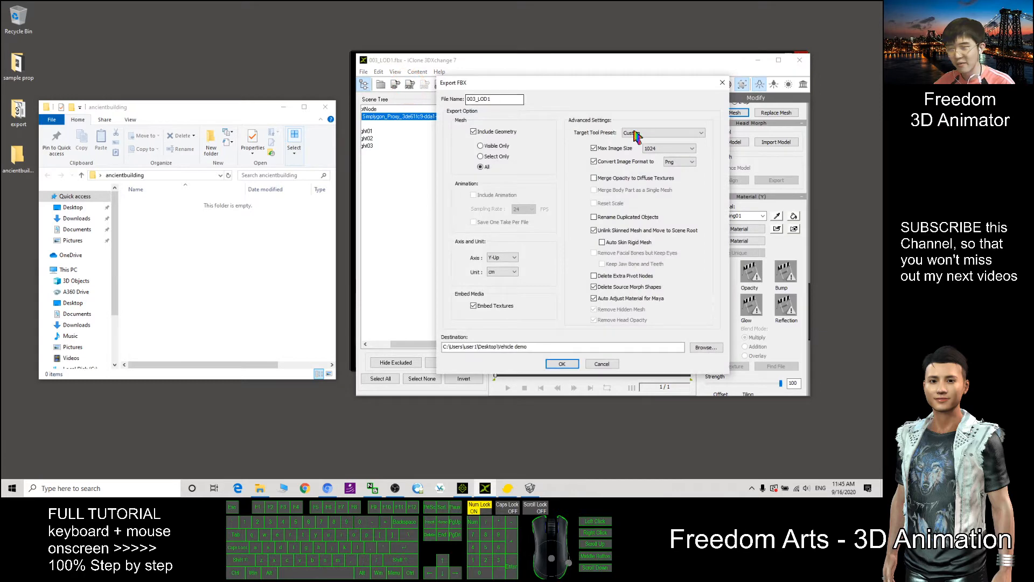
{"action": "left_click", "coordinate": [652, 135]}
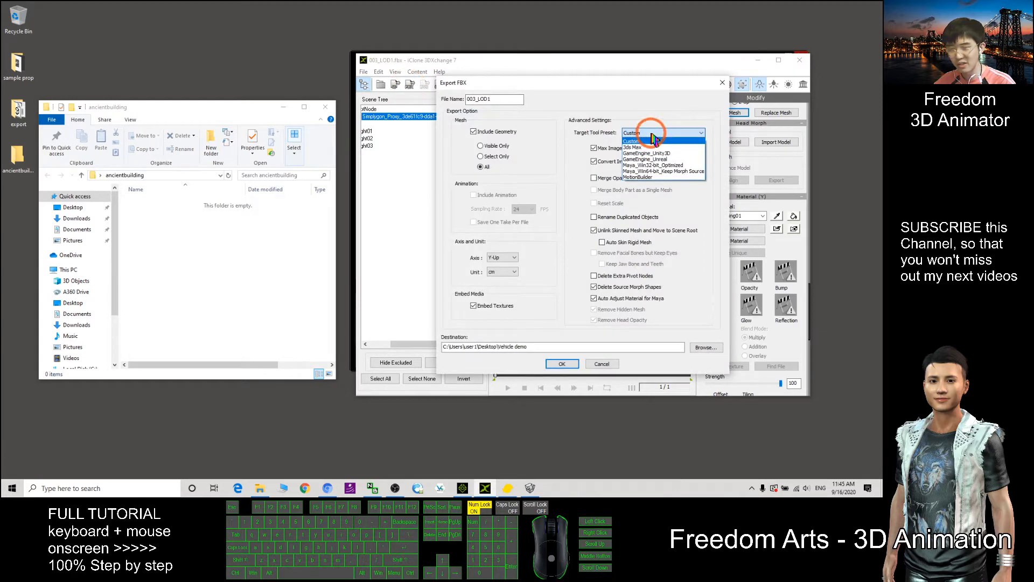
{"action": "left_click", "coordinate": [636, 165]}
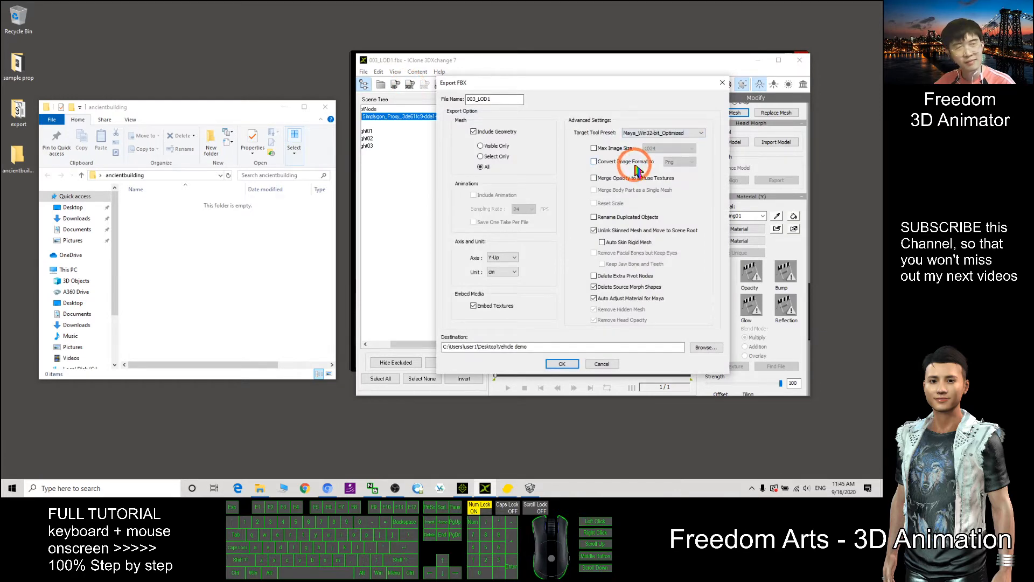
{"action": "left_click", "coordinate": [594, 148]}
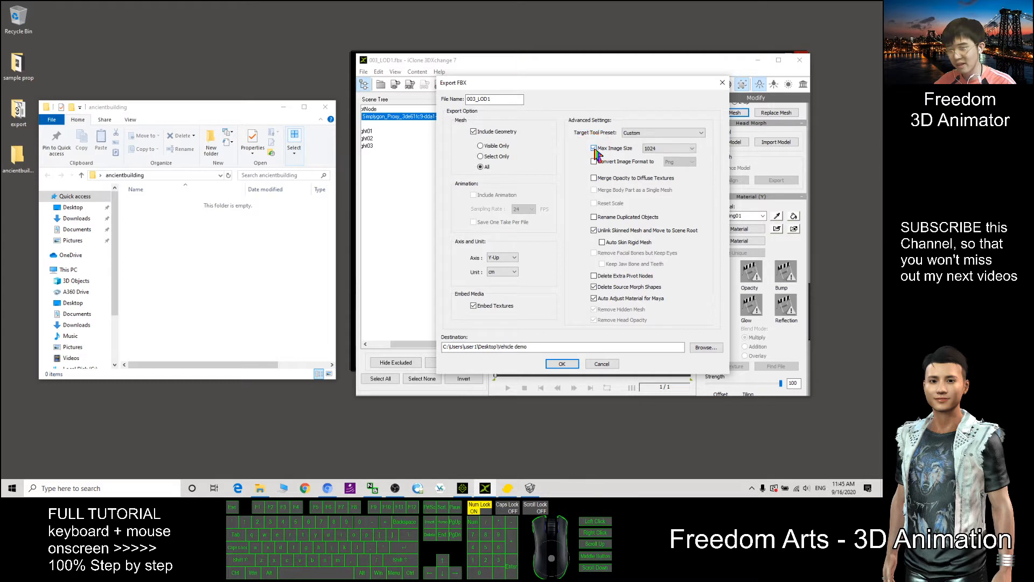
{"action": "left_click", "coordinate": [595, 162]}
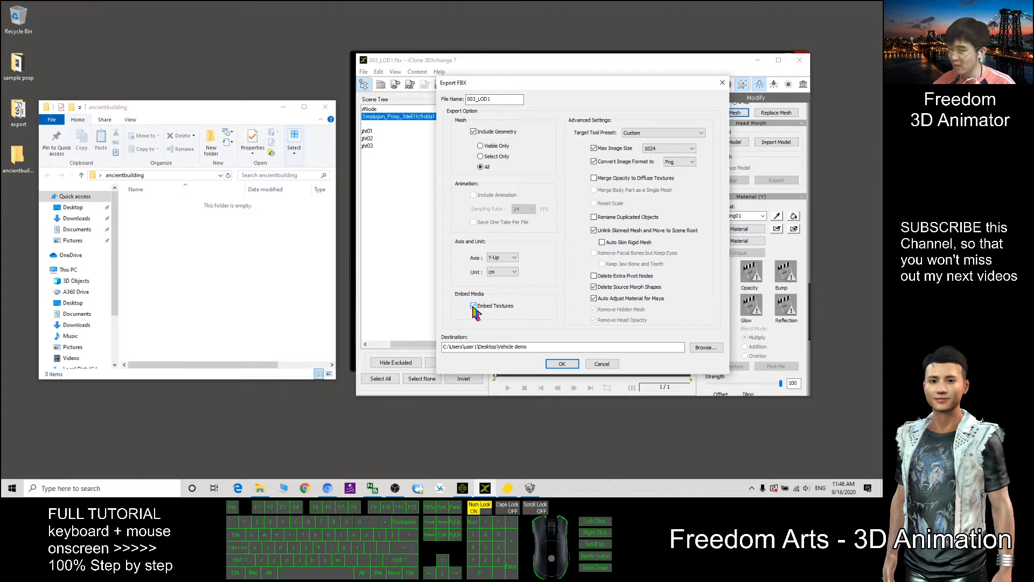
{"action": "left_click", "coordinate": [560, 363]}
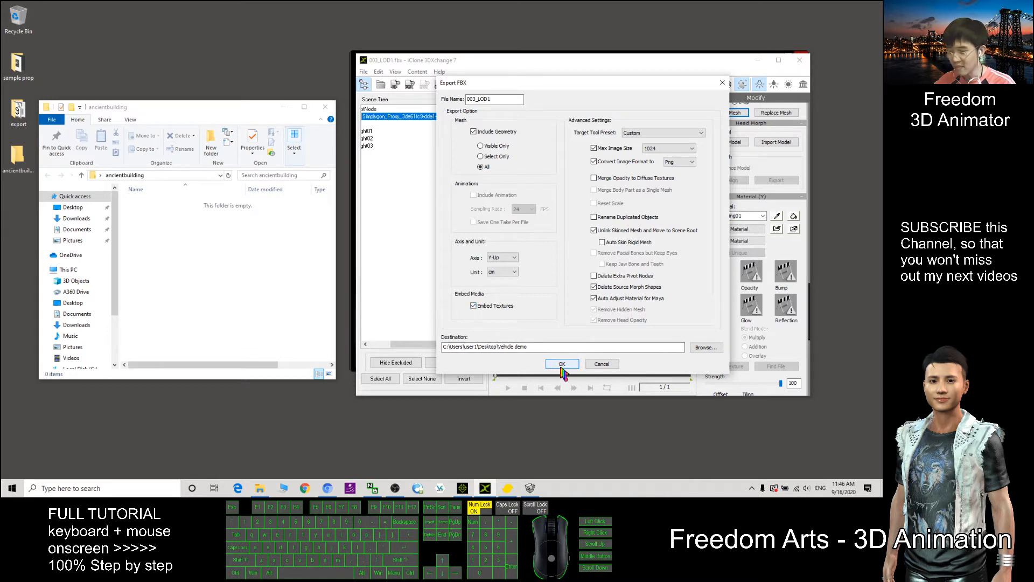
Copy the ancientbuilding folder's path and set it as the FBX export destination
{"action": "left_click", "coordinate": [173, 181]}
{"action": "left_click", "coordinate": [160, 176]}
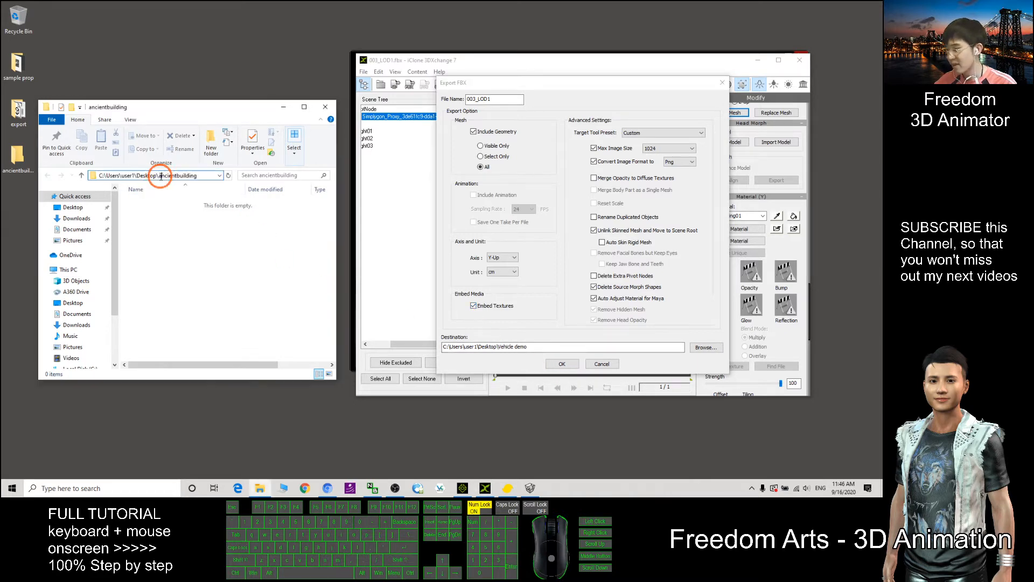
{"action": "left_click_drag", "start_coordinate": [209, 176], "coordinate": [138, 196]}
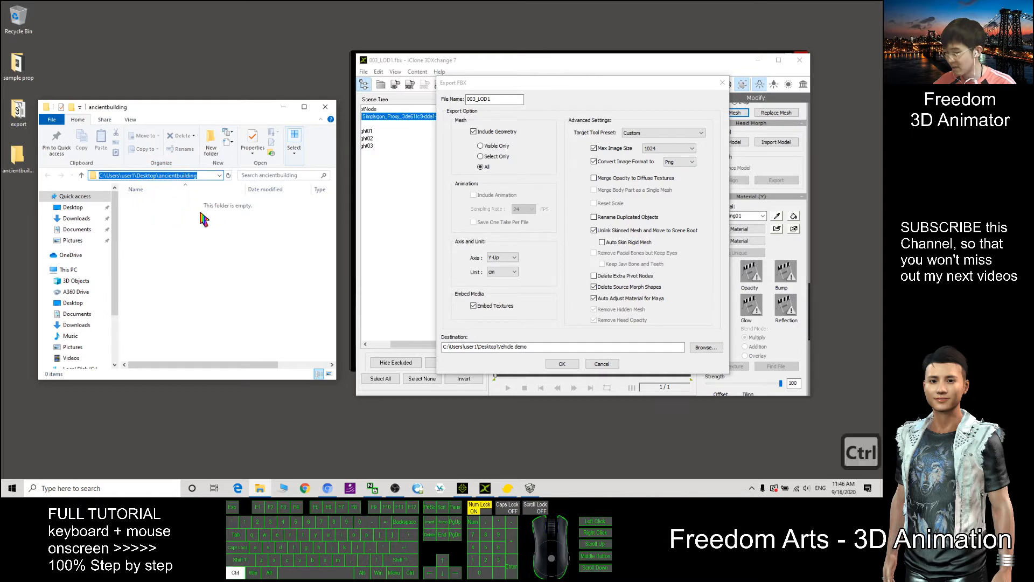
{"action": "key", "text": "ctrl+c"}
{"action": "left_click_drag", "start_coordinate": [538, 347], "coordinate": [389, 333]}
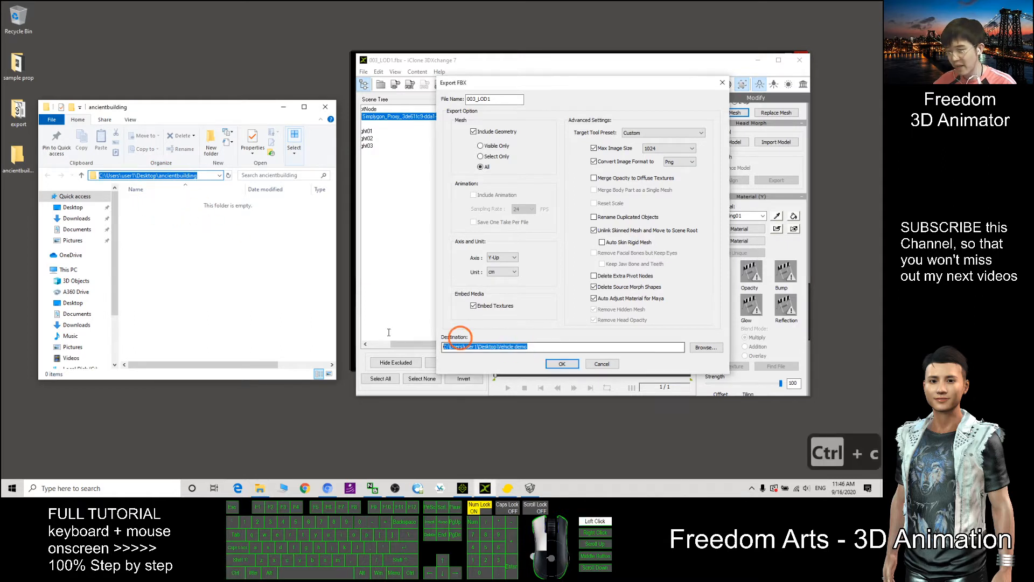
{"action": "key", "text": "ctrl+v"}
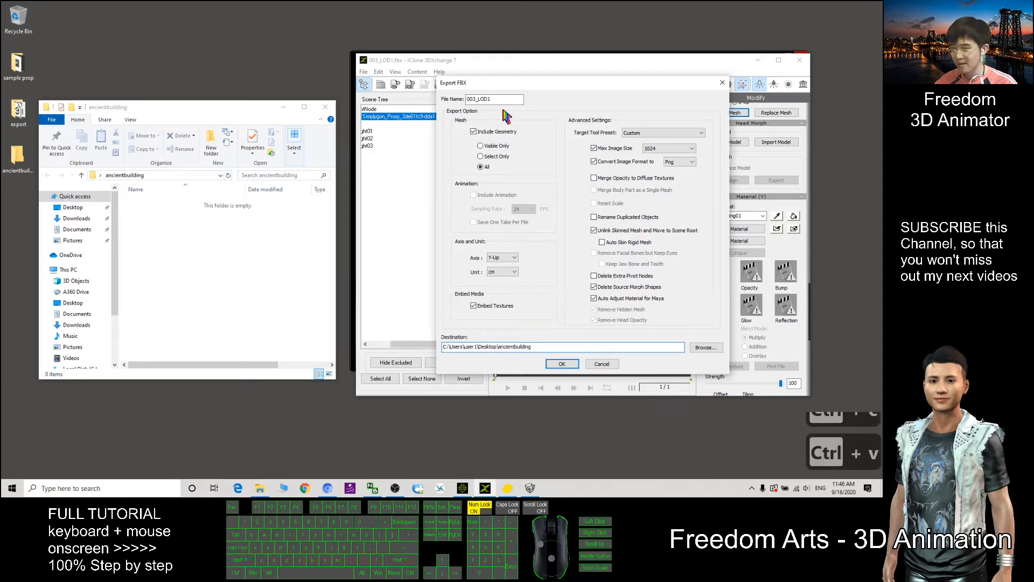
Export the model under the file name ancientbuilding01 and select the exported FBX in the ancientbuilding folder
{"action": "left_click_drag", "start_coordinate": [502, 101], "coordinate": [451, 102]}
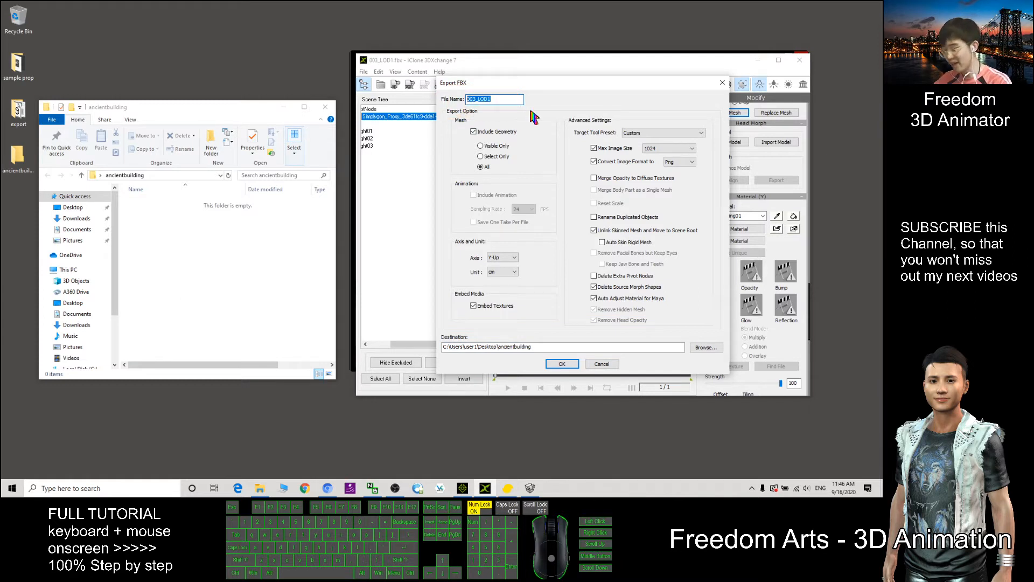
{"action": "type", "text": "ancientbuil"}
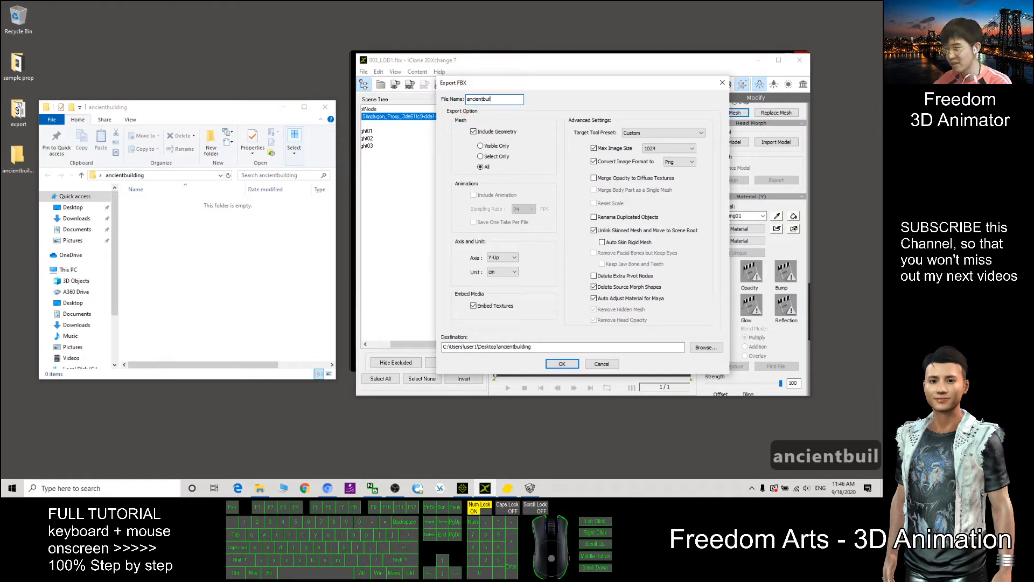
{"action": "type", "text": "ding01"}
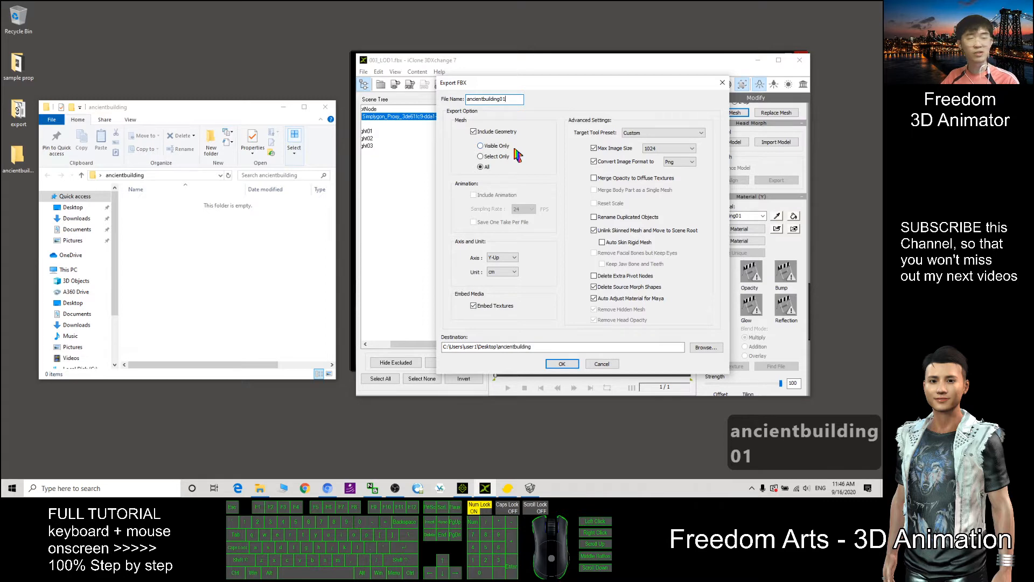
{"action": "left_click", "coordinate": [561, 364]}
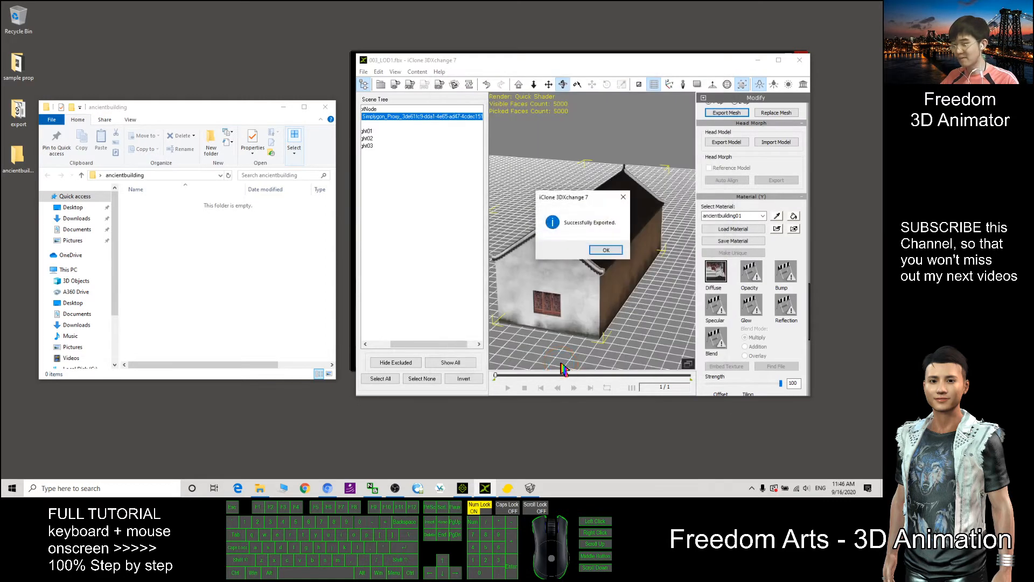
{"action": "left_click", "coordinate": [604, 253]}
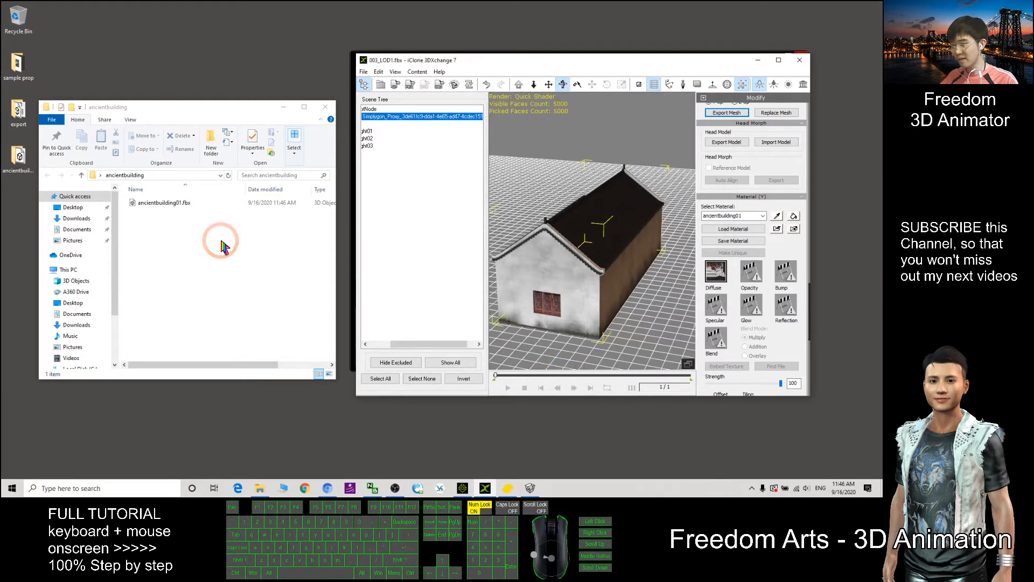
{"action": "left_click", "coordinate": [161, 204]}
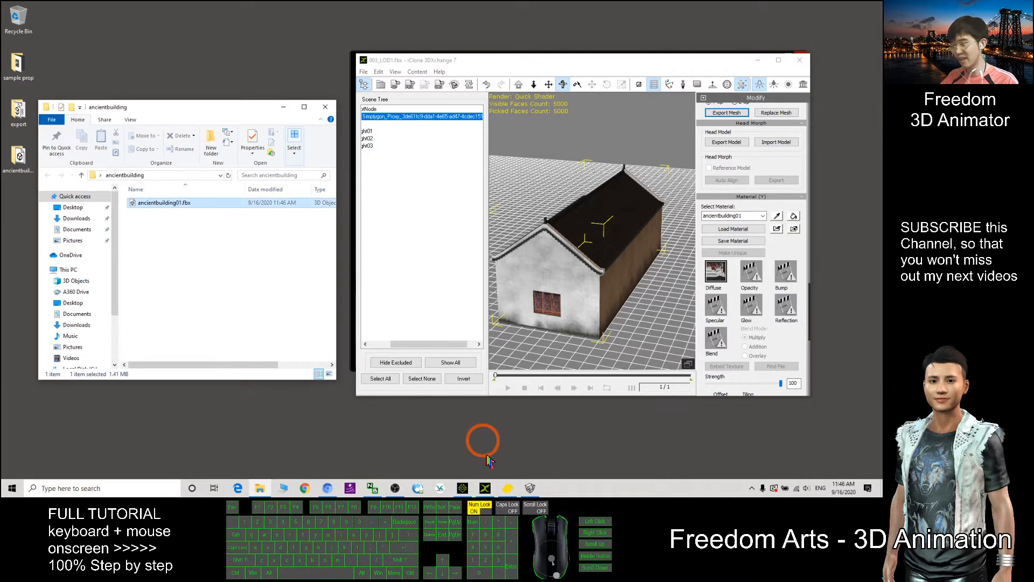
Switch to SMILE GAME BUILDER and look over the START_4 map around the palm trees
{"action": "left_click", "coordinate": [530, 488]}
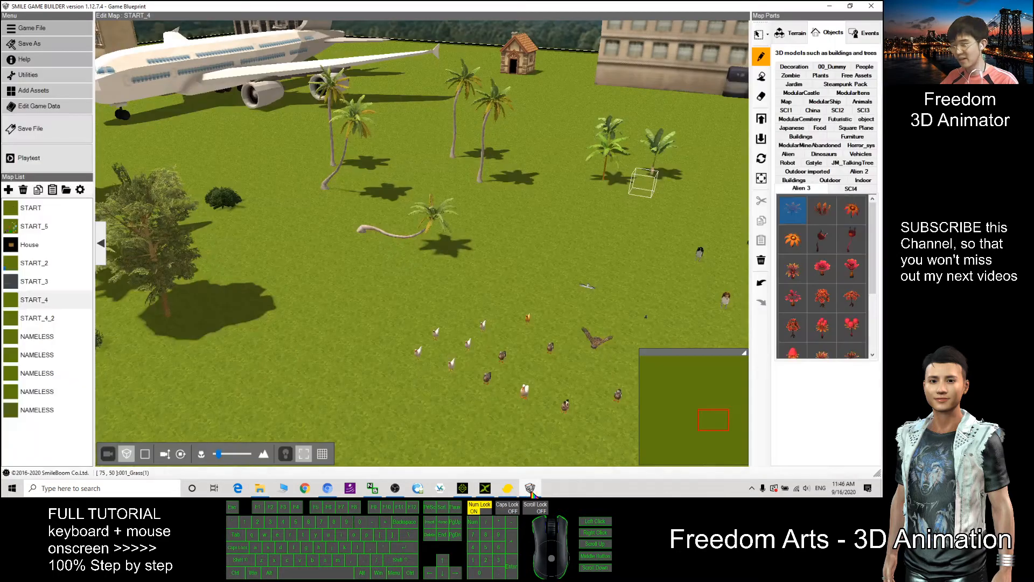
{"action": "left_click", "coordinate": [531, 488]}
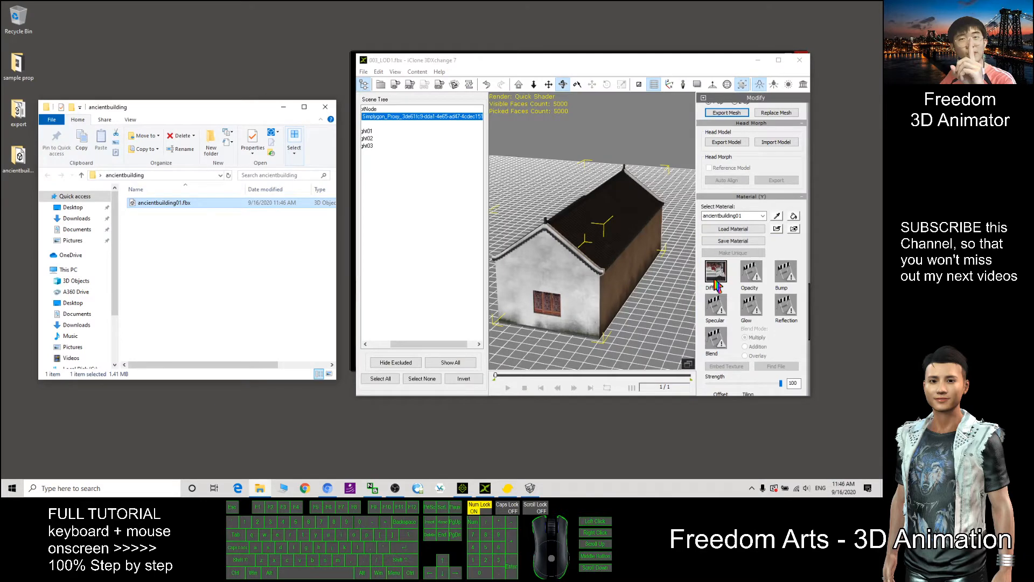
{"action": "left_click", "coordinate": [389, 343]}
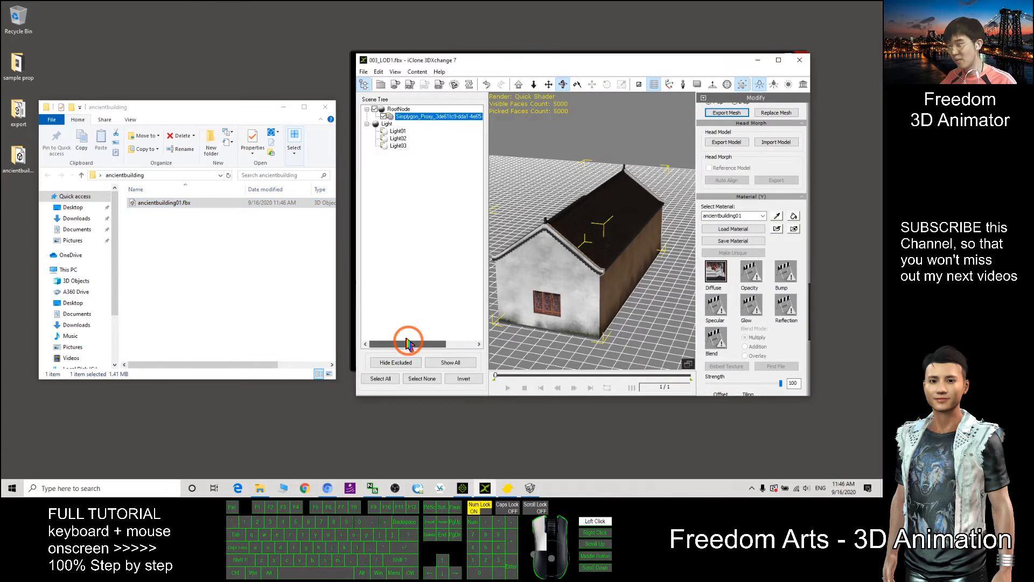
{"action": "left_click", "coordinate": [530, 487]}
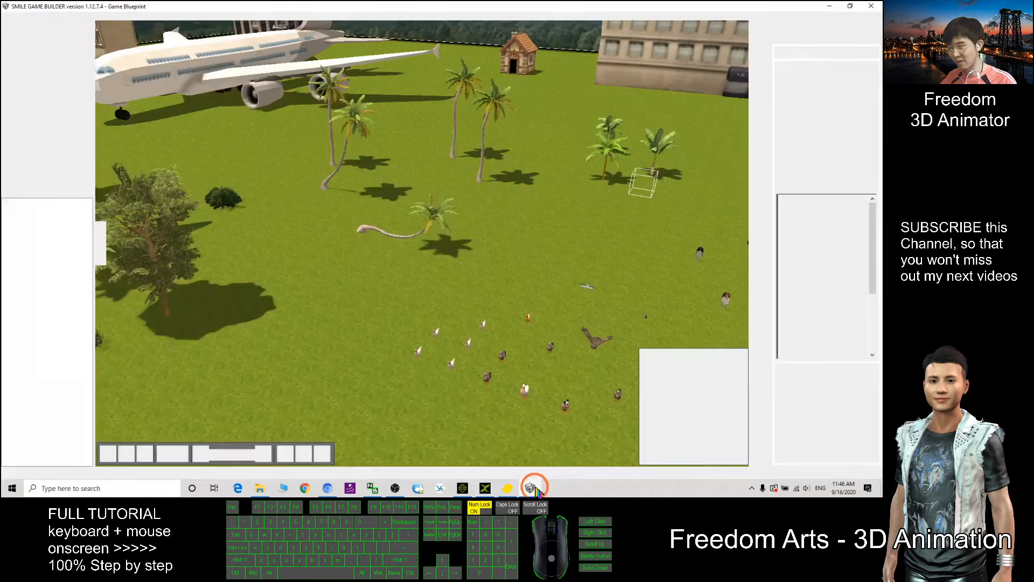
{"action": "scroll", "coordinate": [538, 247], "scroll_direction": "down", "scroll_amount": 2}
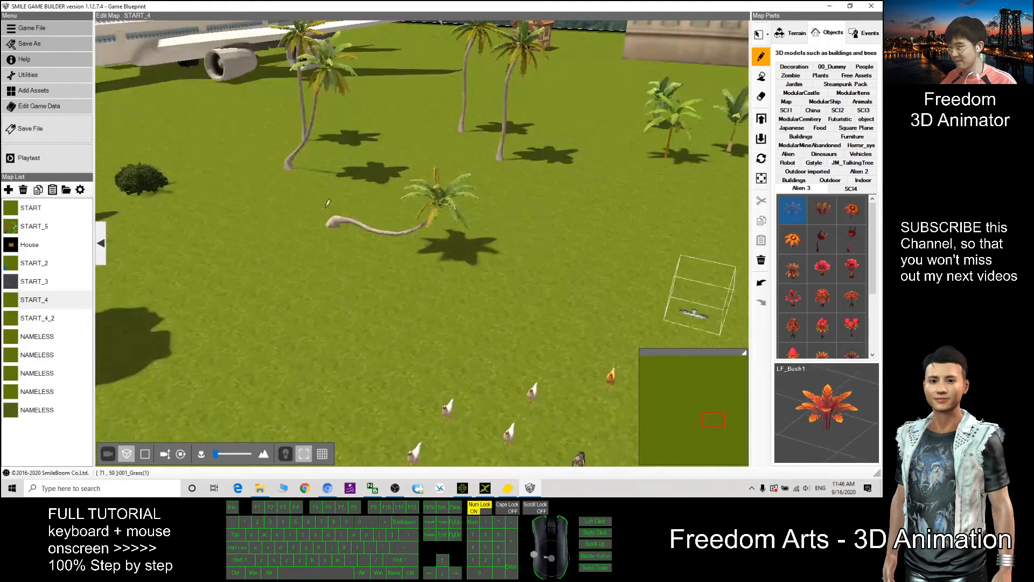
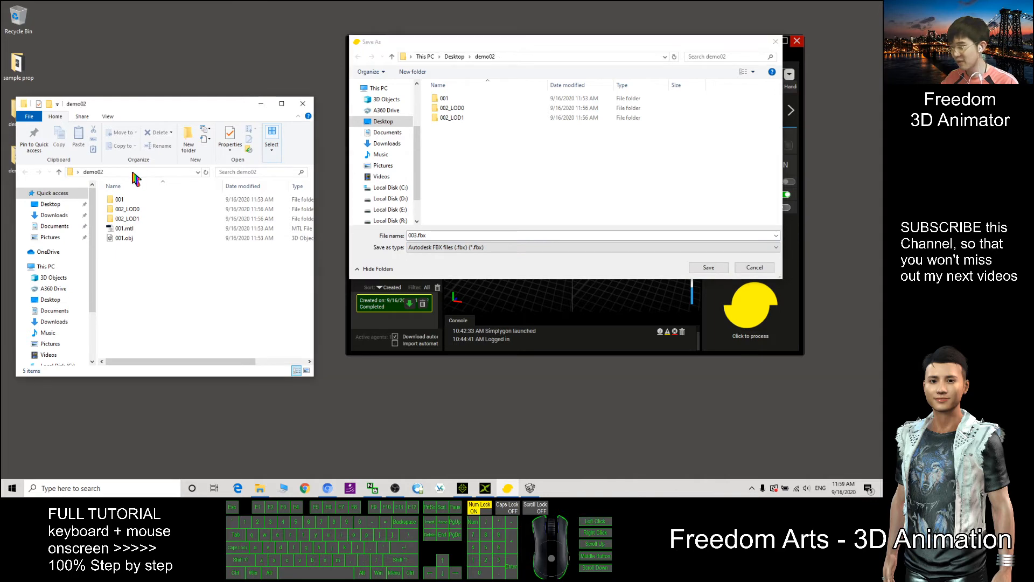
Export the Simplygon vehicle as 003.fbx into the demo02 folder, with +Y up-vector, Left geometry handedness and the base mesh saved
{"action": "key", "text": "ctrl+c"}
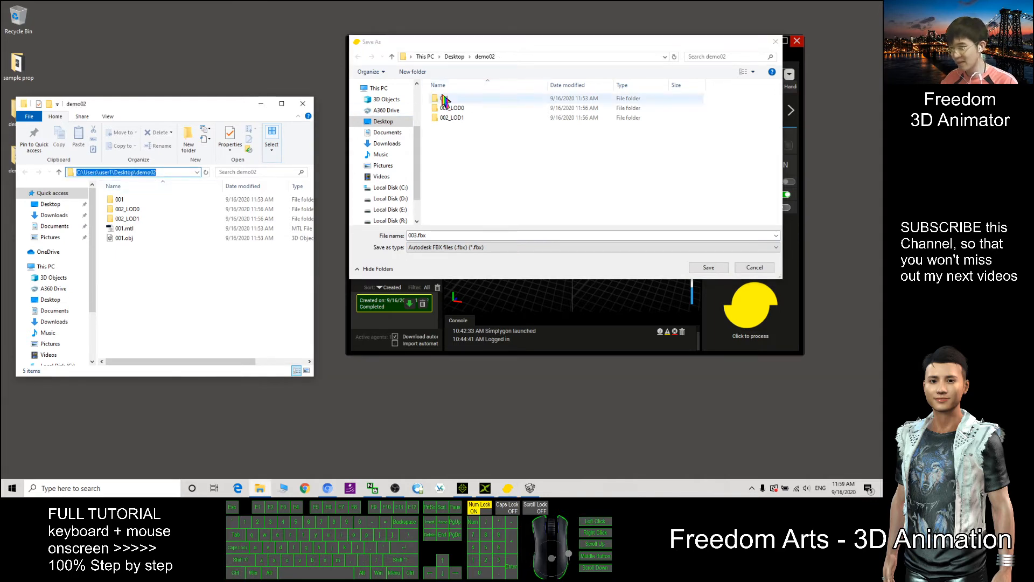
{"action": "left_click", "coordinate": [511, 56]}
{"action": "key", "text": "ctrl+v"}
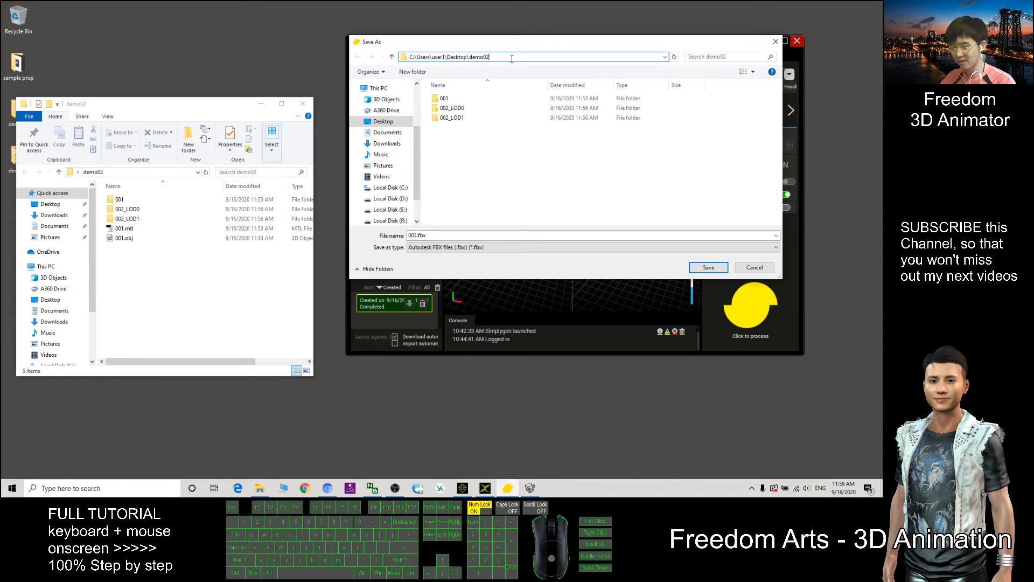
{"action": "key", "text": "Return"}
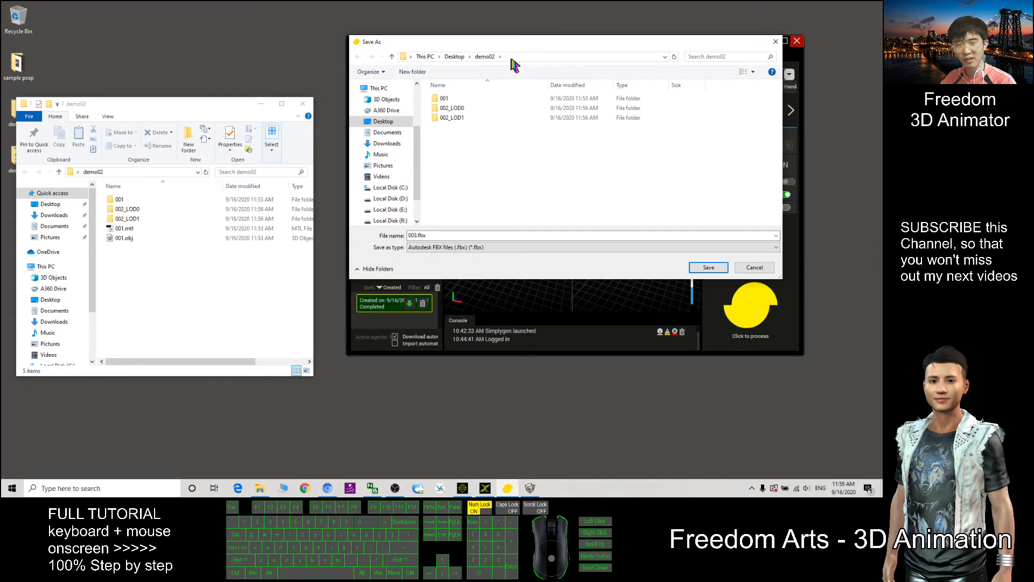
{"action": "left_click", "coordinate": [710, 268]}
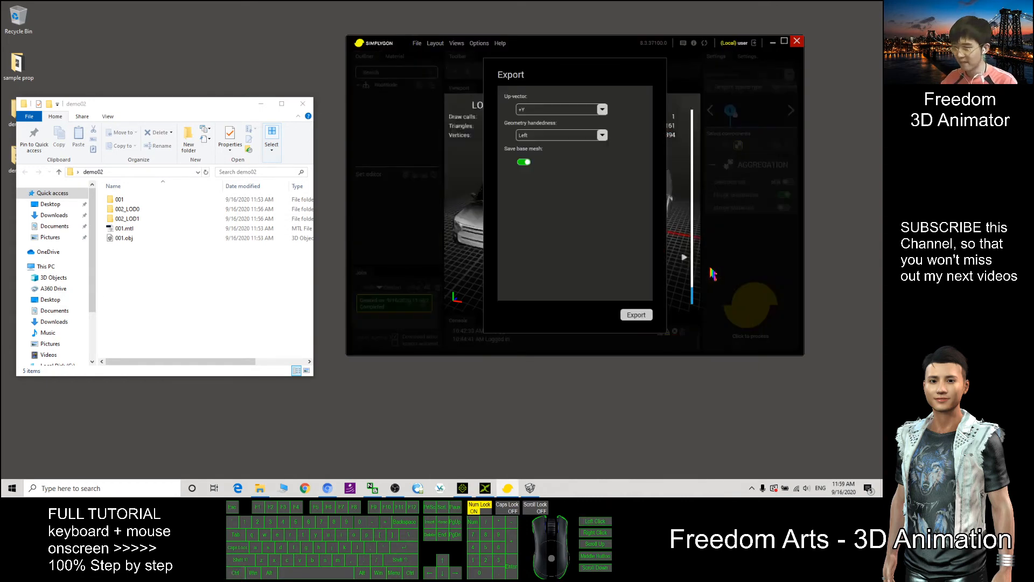
{"action": "left_click", "coordinate": [636, 315]}
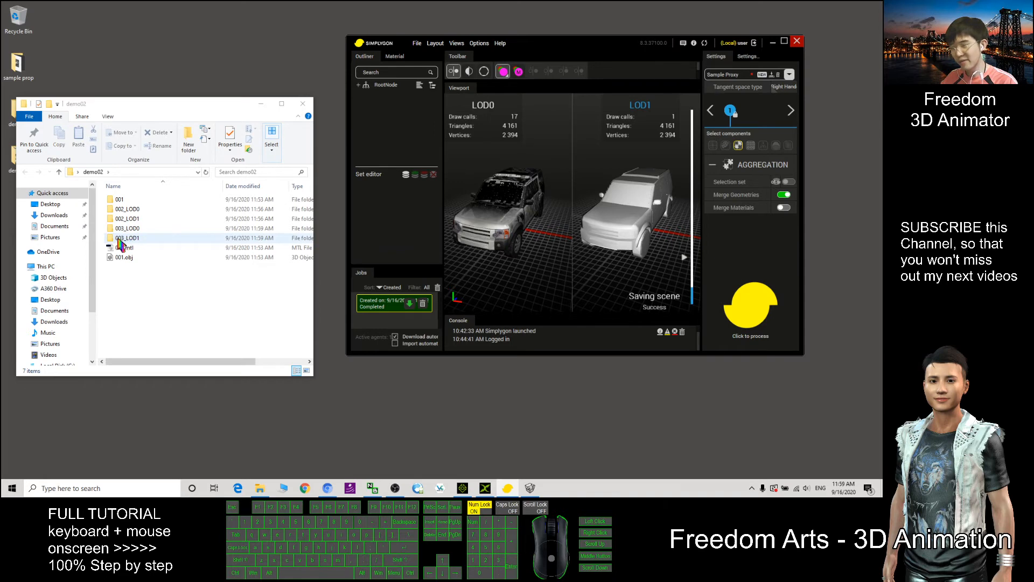
Import 003_LOD1.fbx from the 003_LOD1 folder into 3DXchange with Ignore Namespace enabled, checking the textures in its 003_LOD1.fbm folder
{"action": "left_click", "coordinate": [143, 240]}
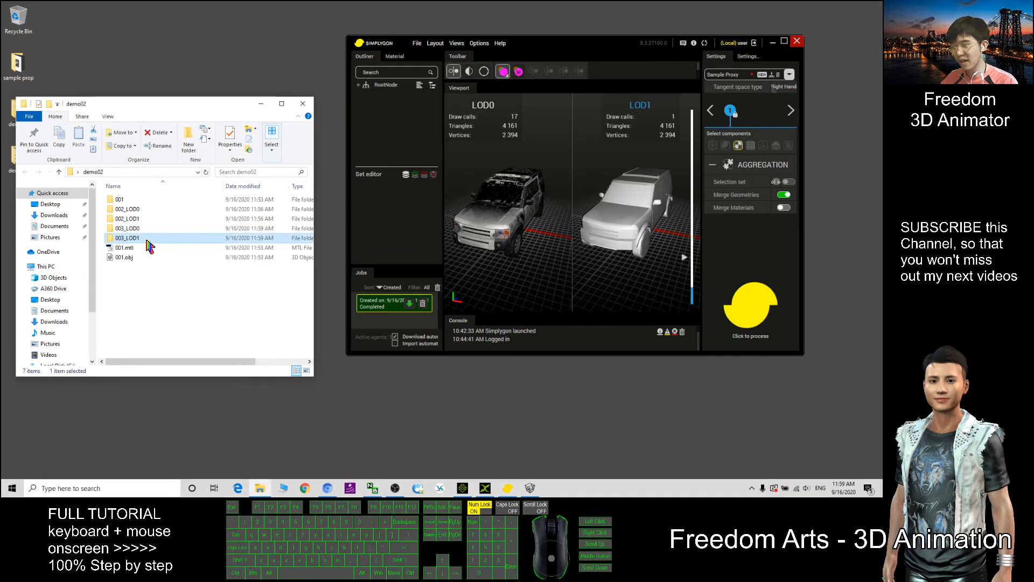
{"action": "double_click", "coordinate": [147, 242]}
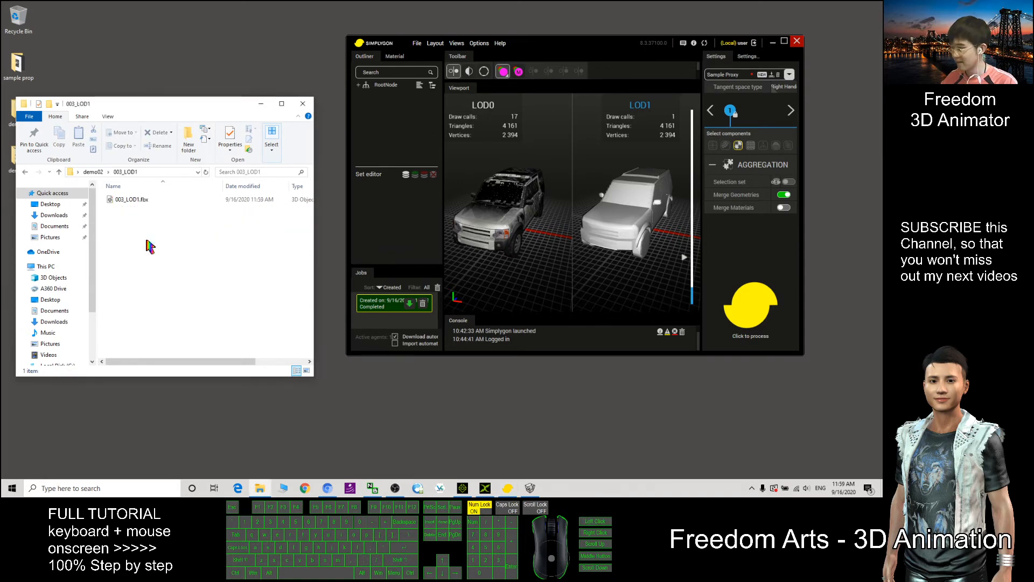
{"action": "double_click", "coordinate": [126, 200]}
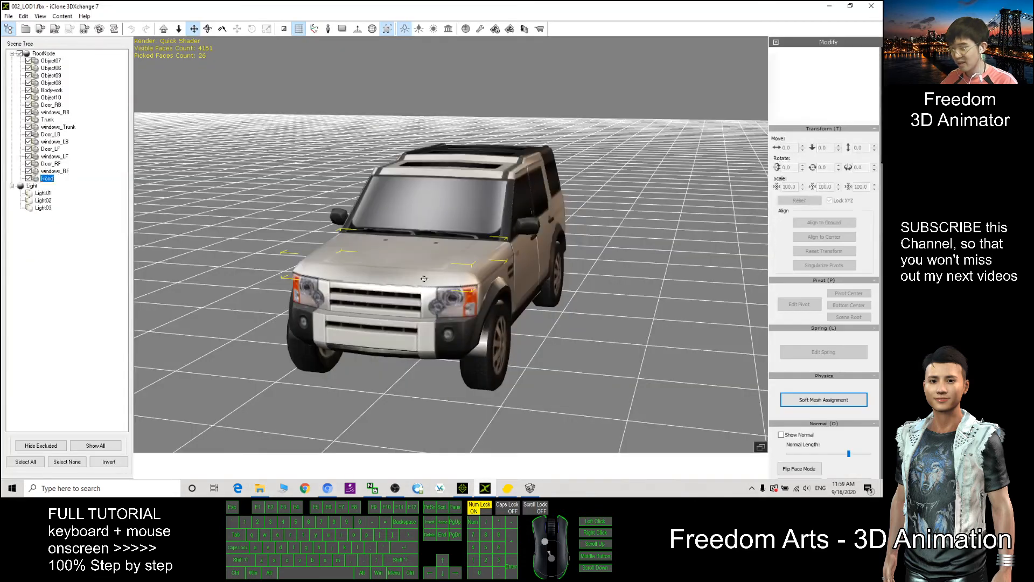
{"action": "left_click_drag", "start_coordinate": [430, 7], "coordinate": [560, 65]}
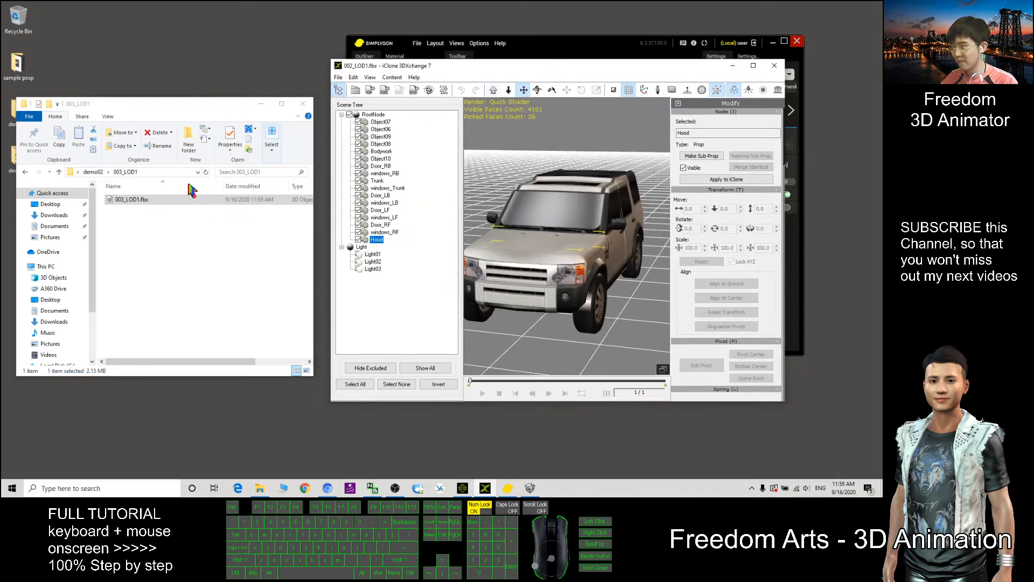
{"action": "left_click_drag", "start_coordinate": [119, 203], "coordinate": [536, 268]}
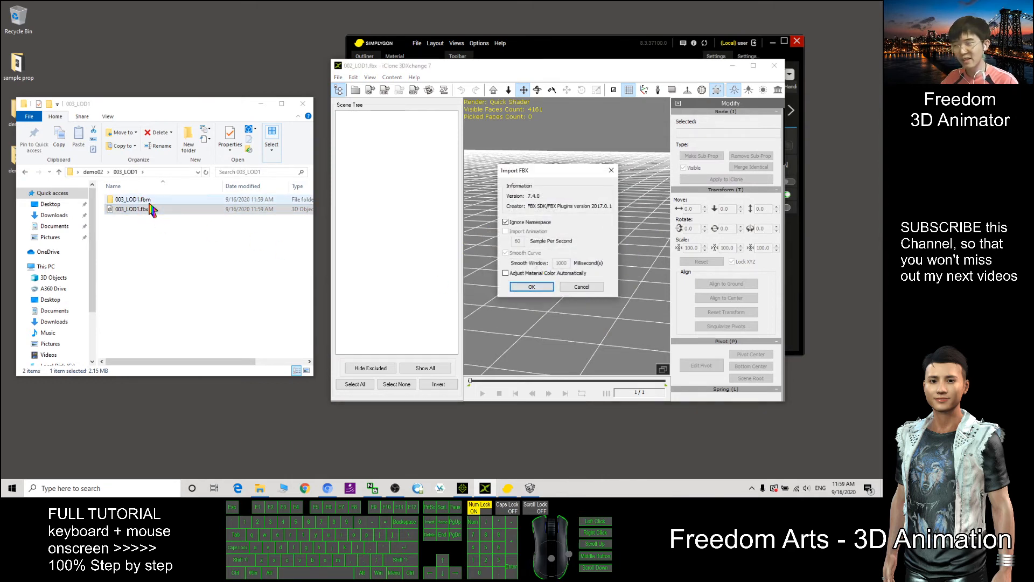
{"action": "double_click", "coordinate": [141, 200]}
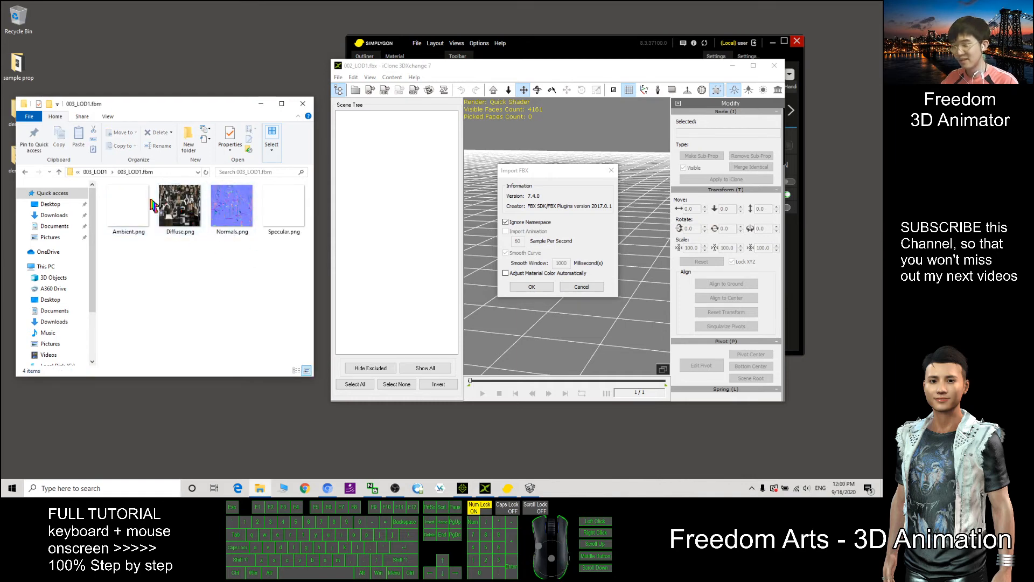
{"action": "left_click", "coordinate": [24, 172]}
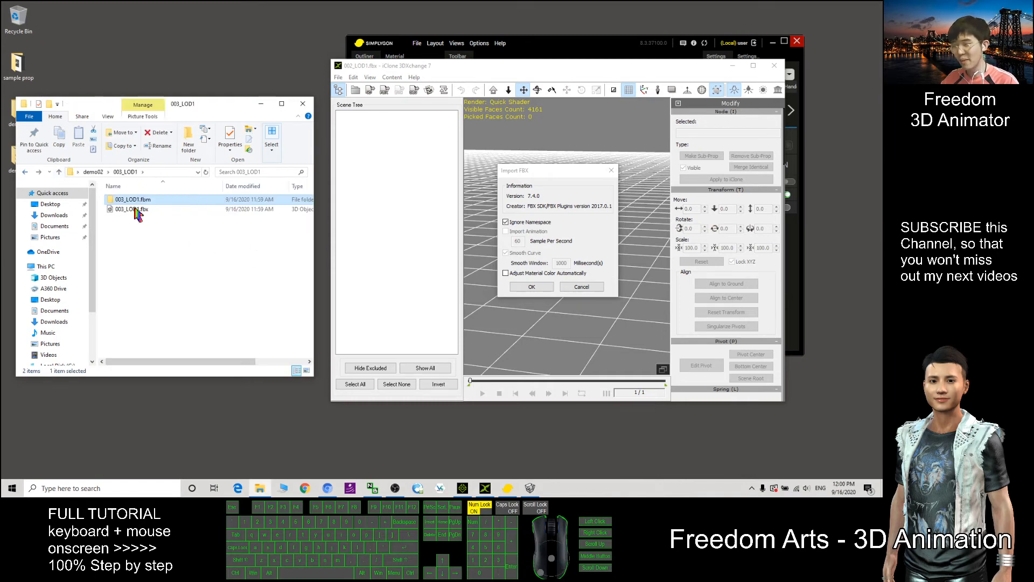
{"action": "left_click", "coordinate": [532, 286]}
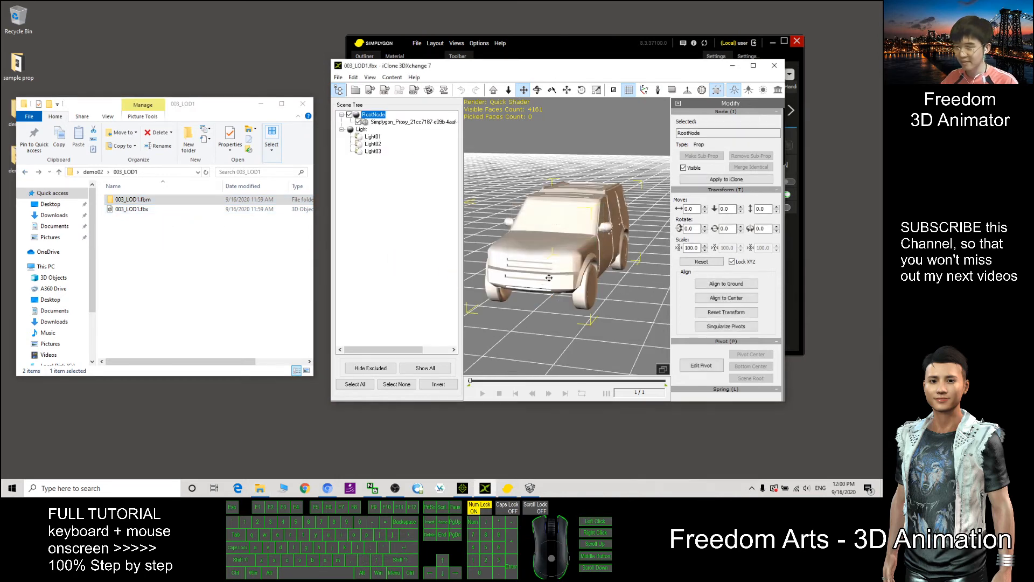
{"action": "right_click_drag", "start_coordinate": [572, 240], "coordinate": [629, 264]}
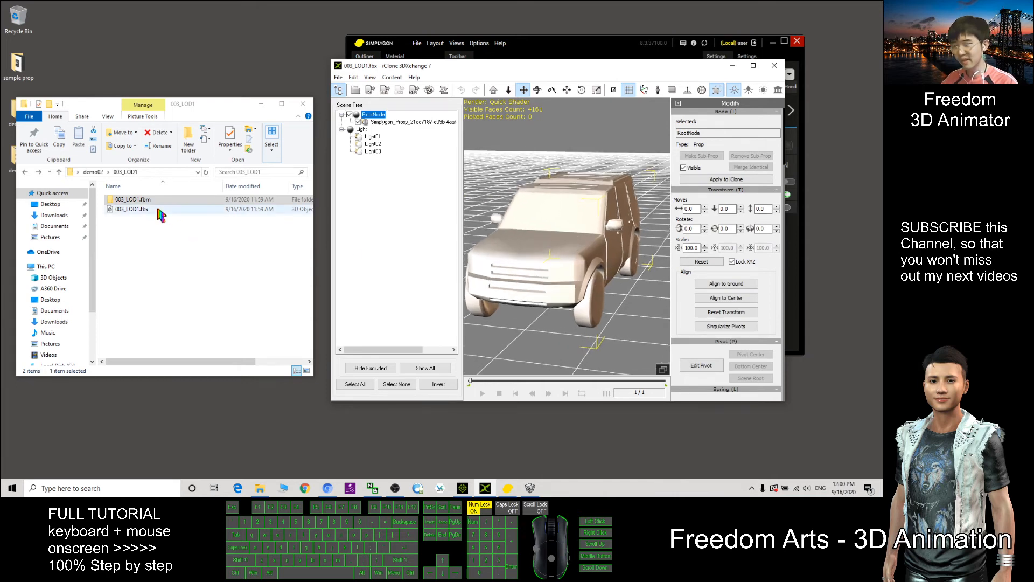
Apply Diffuse.png from the 003_LOD1.fbm folder to the merged vehicle mesh and view the result in the maximized 3DXchange window
{"action": "left_click", "coordinate": [127, 201]}
{"action": "double_click", "coordinate": [129, 202]}
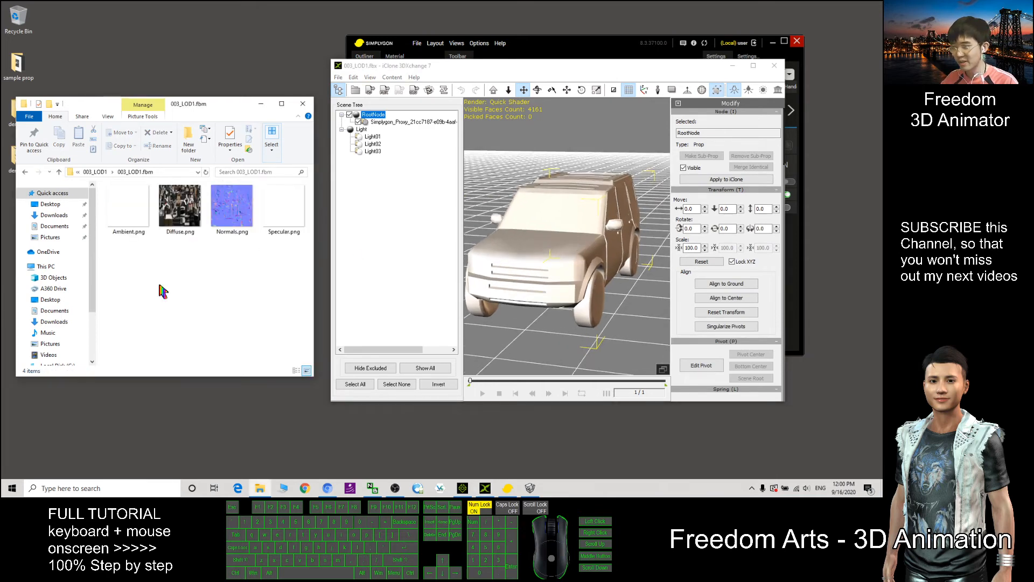
{"action": "left_click_drag", "start_coordinate": [171, 210], "coordinate": [541, 232]}
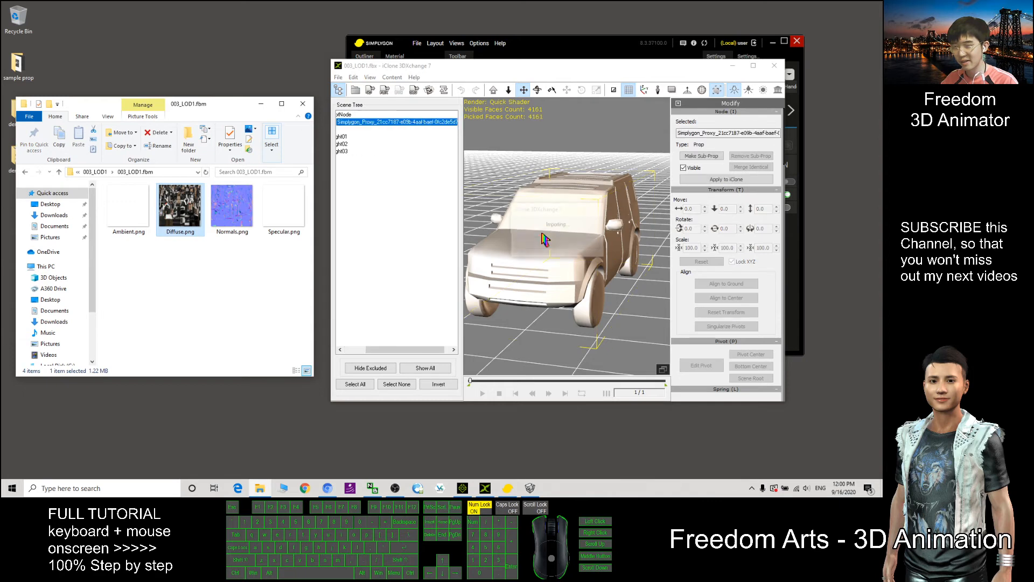
{"action": "left_click", "coordinate": [753, 65]}
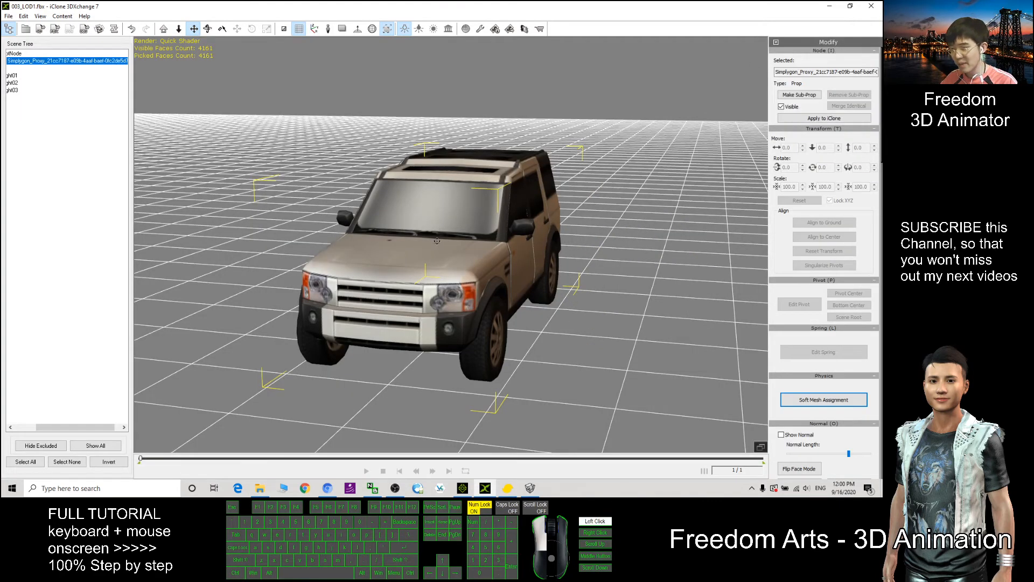
{"action": "left_click_drag", "start_coordinate": [82, 427], "coordinate": [62, 427]}
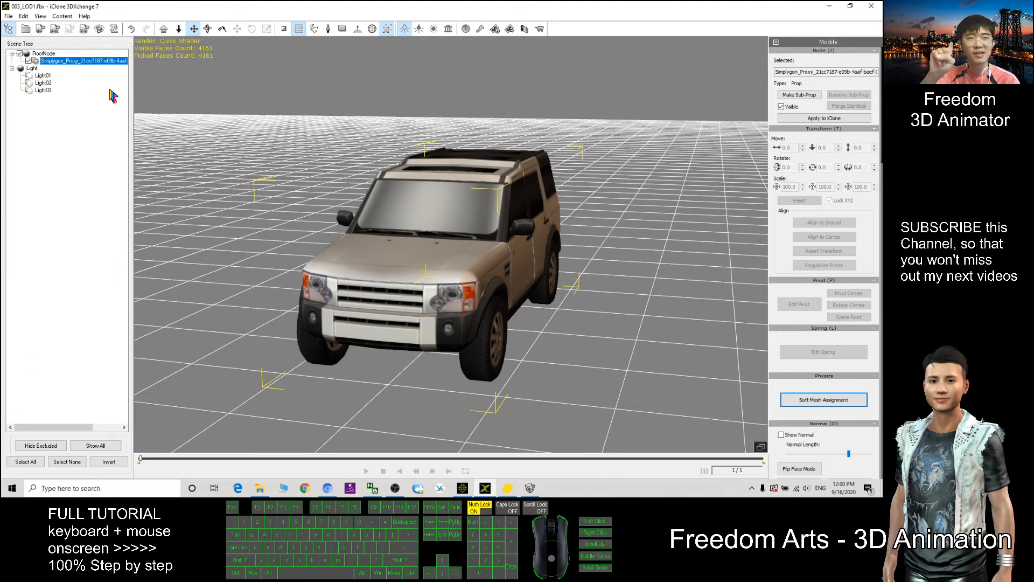
{"action": "left_click", "coordinate": [492, 221]}
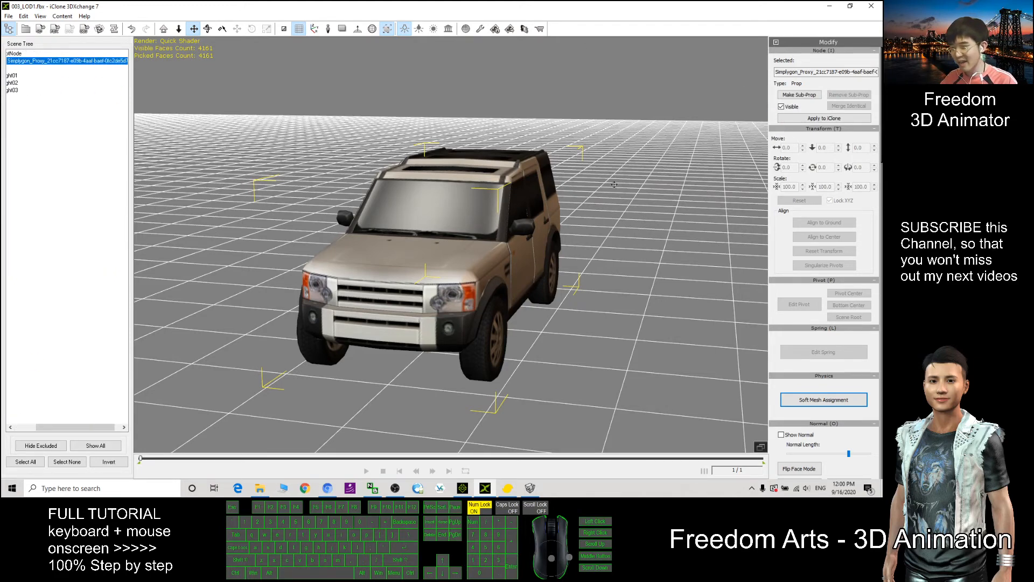
{"action": "left_click", "coordinate": [446, 221]}
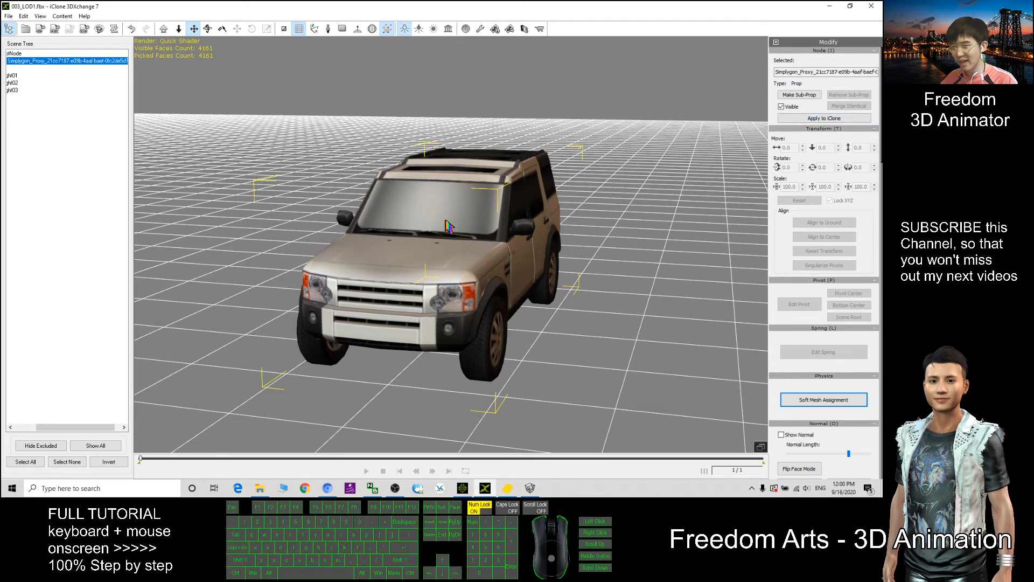
Rename the vehicle's DefaultMaterial to jeep01
{"action": "left_click", "coordinate": [855, 119]}
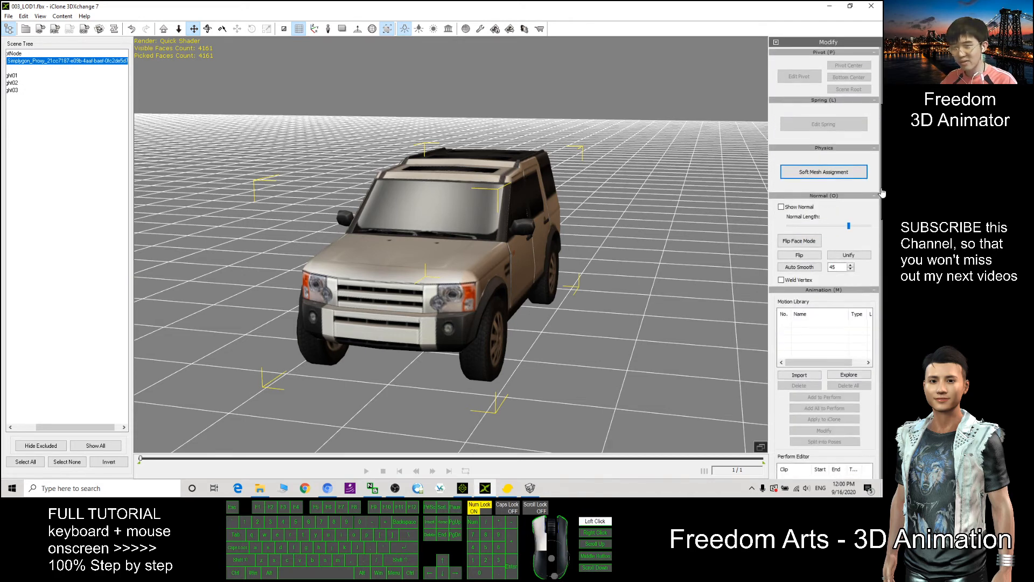
{"action": "left_click_drag", "start_coordinate": [880, 251], "coordinate": [880, 414]}
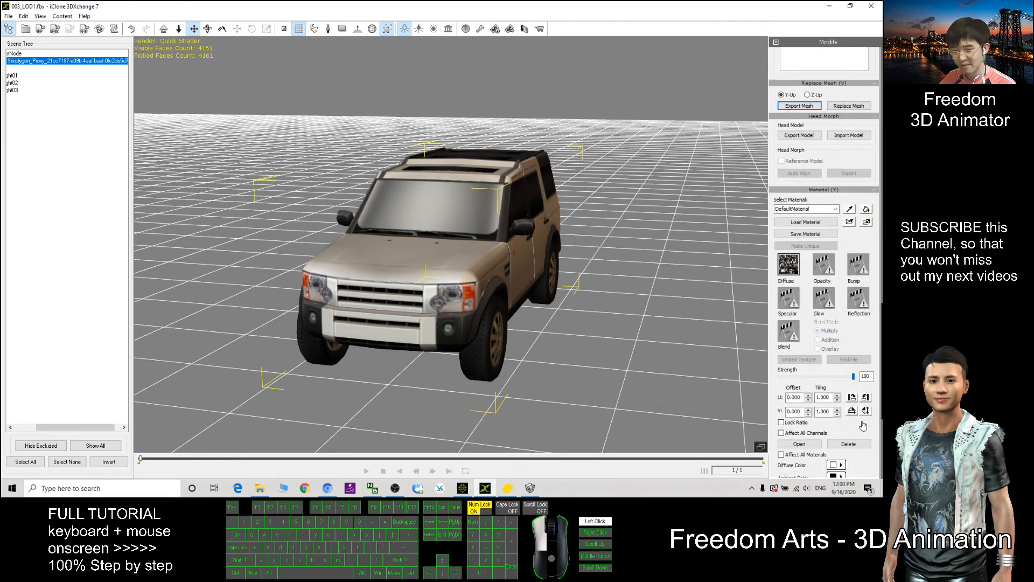
{"action": "left_click", "coordinate": [816, 208]}
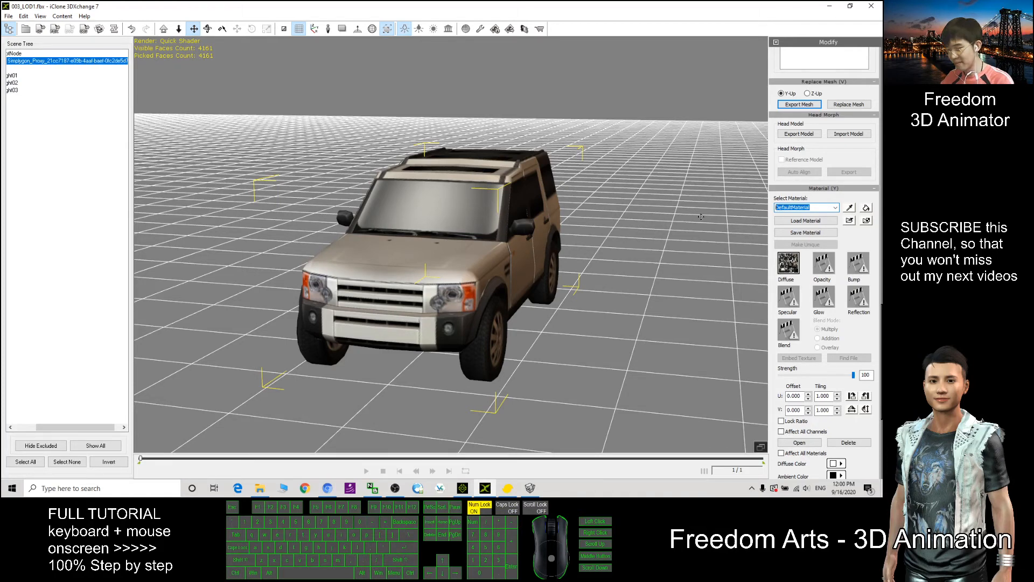
{"action": "type", "text": "jeep01"}
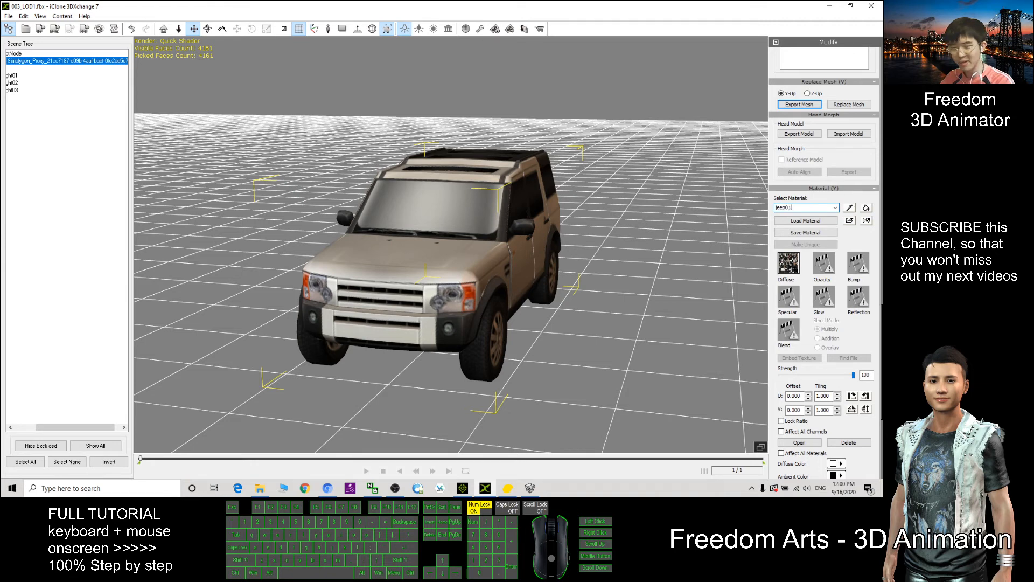
{"action": "key", "text": "Return"}
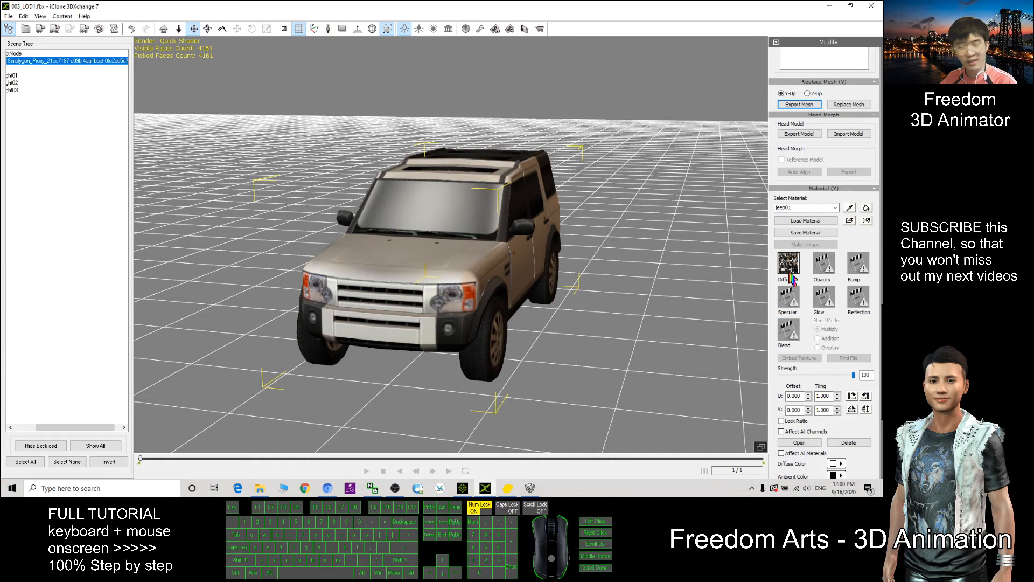
Close the texture folder, create a desktop folder named vehicledemo and open it beside the restored 3DXchange window
{"action": "left_click_drag", "start_coordinate": [503, 8], "coordinate": [571, 56]}
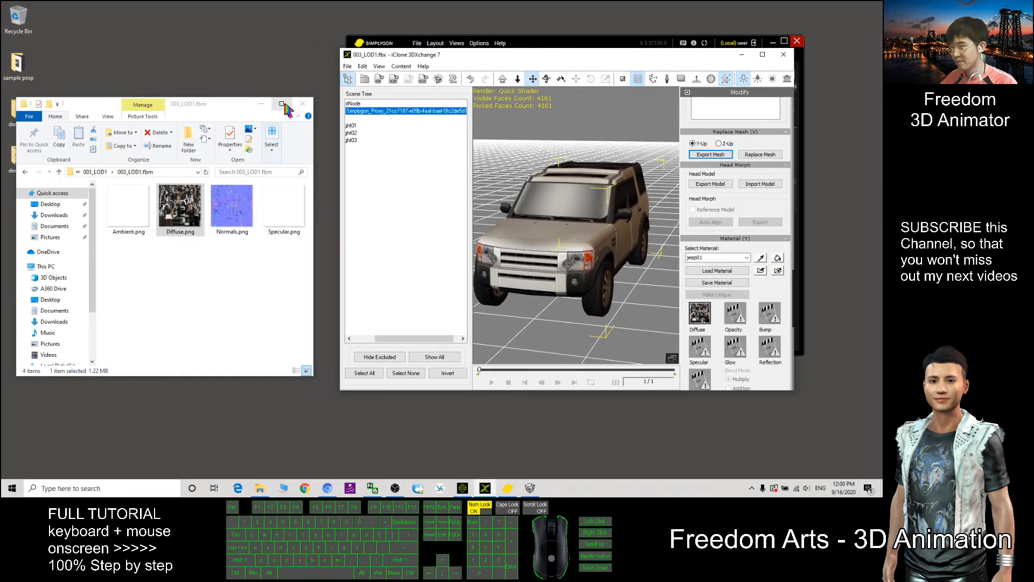
{"action": "left_click", "coordinate": [303, 103]}
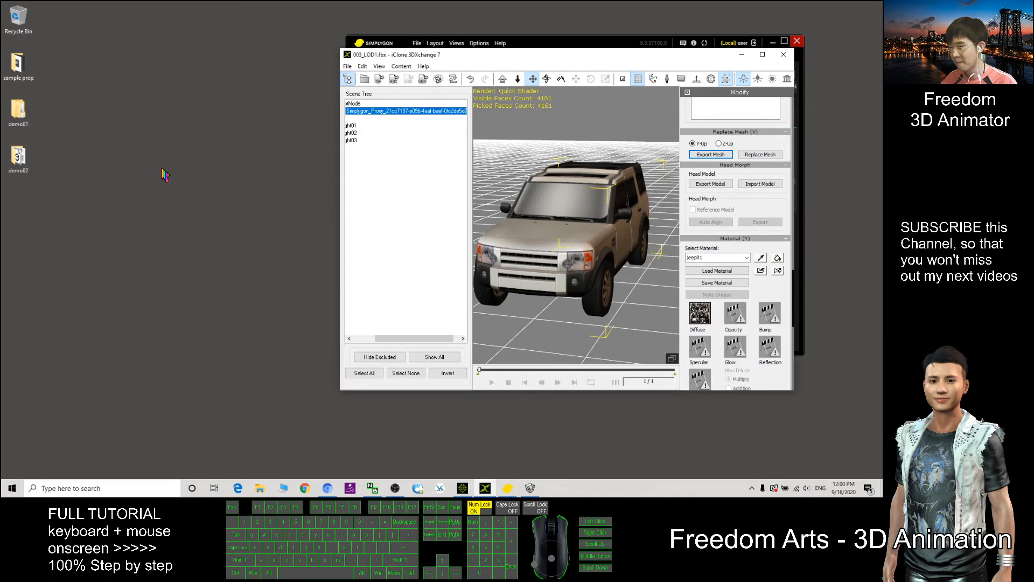
{"action": "right_click", "coordinate": [19, 204]}
{"action": "mouse_move", "coordinate": [60, 279]}
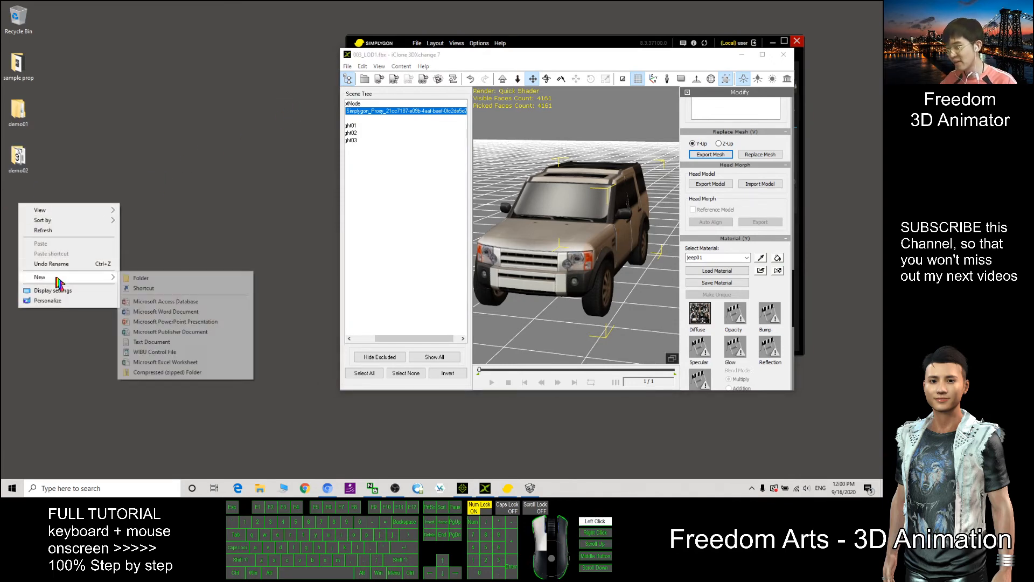
{"action": "left_click", "coordinate": [155, 281]}
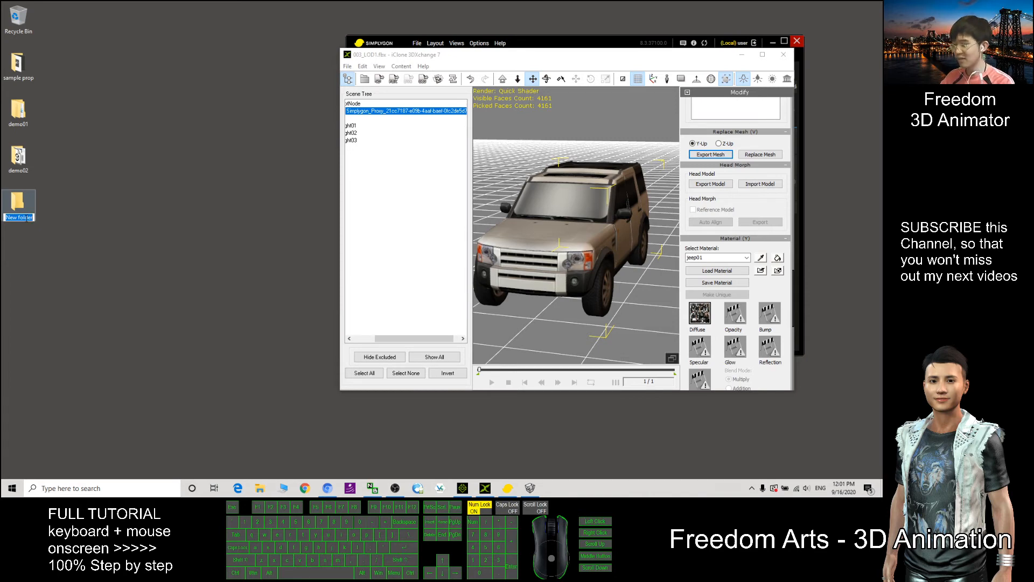
{"action": "type", "text": "vehicle"}
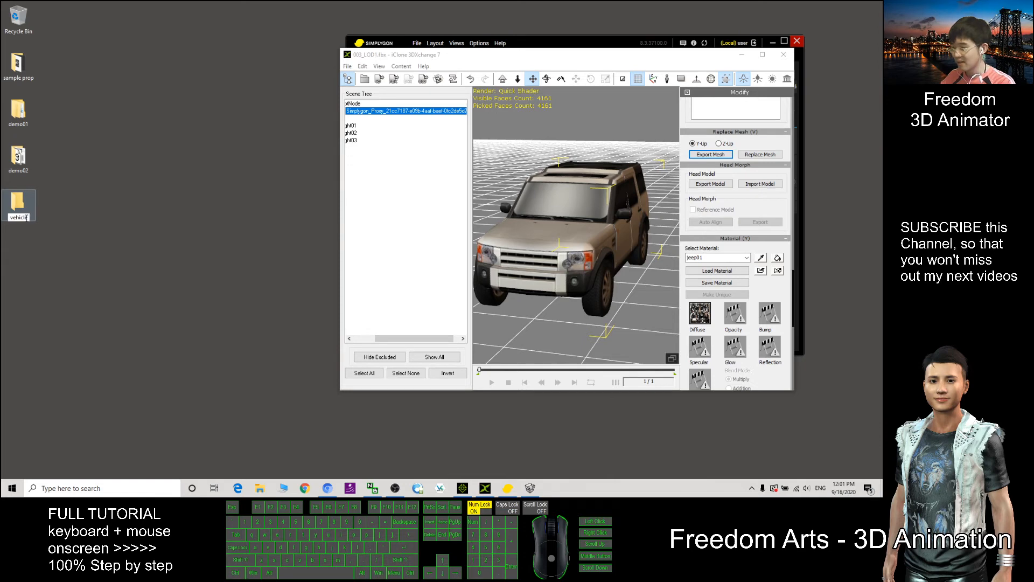
{"action": "type", "text": "demo"}
{"action": "key", "text": "Return"}
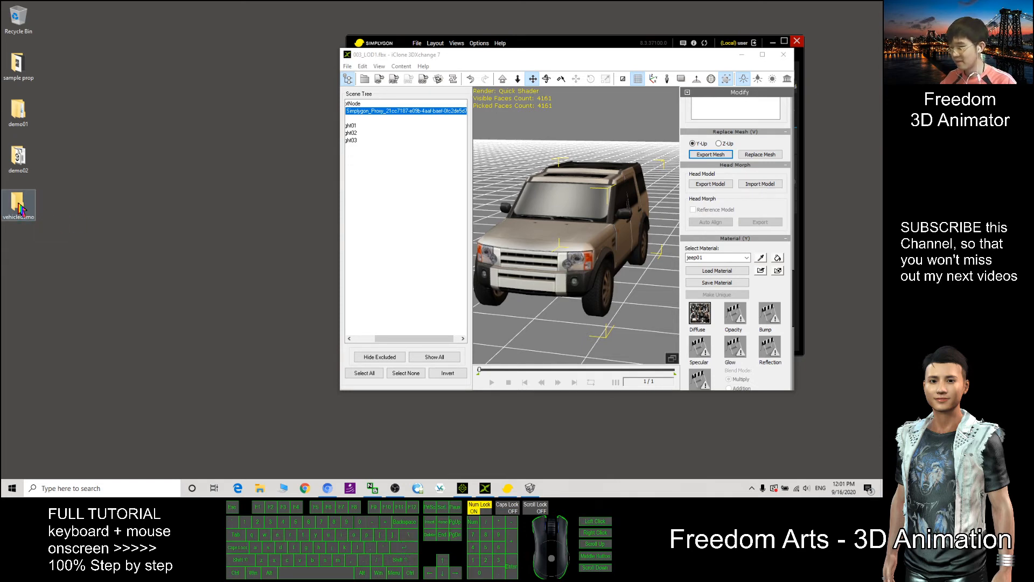
{"action": "left_click", "coordinate": [303, 159]}
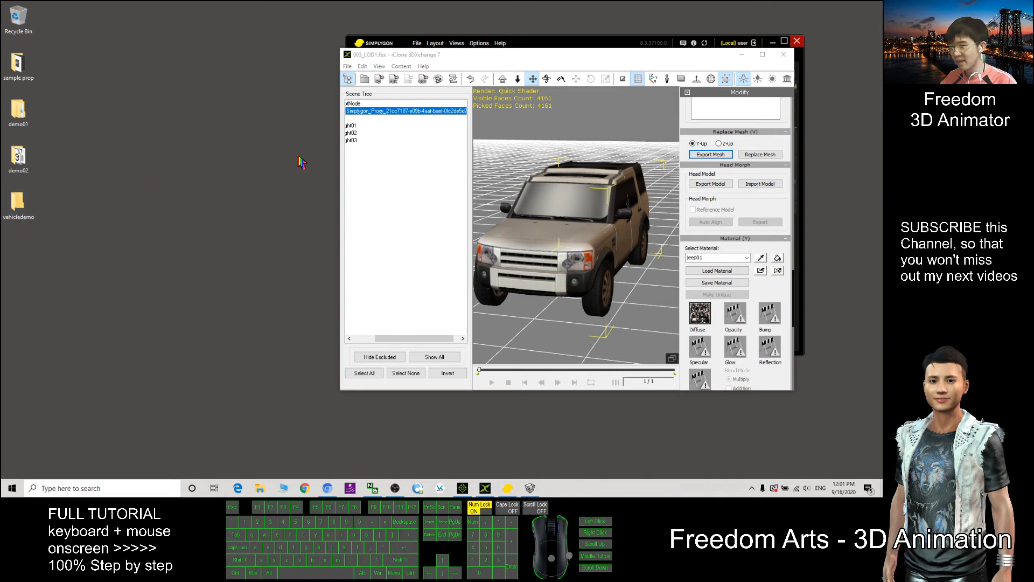
{"action": "left_click_drag", "start_coordinate": [177, 101], "coordinate": [183, 97]}
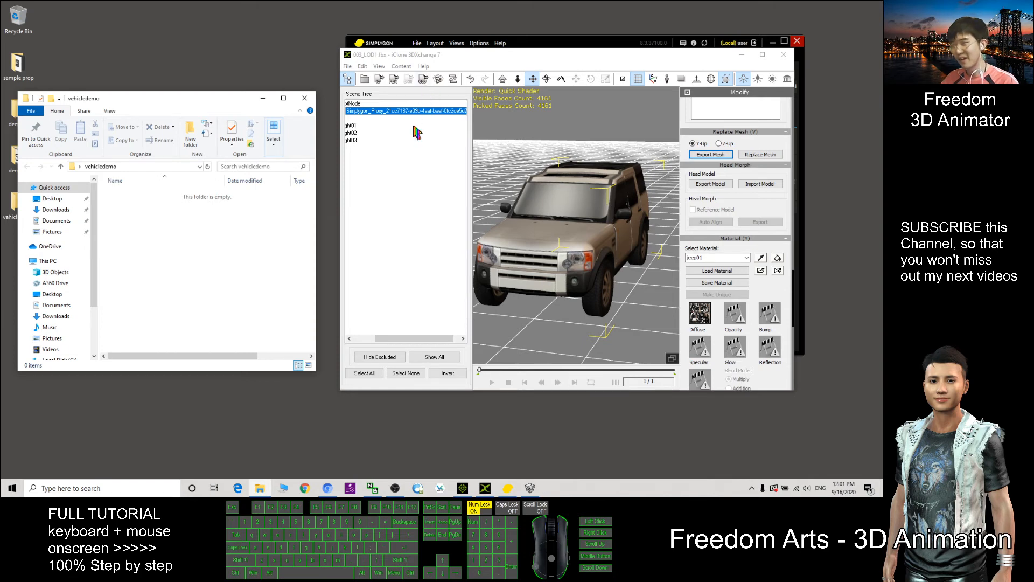
Start an FBX export of the vehicle with the file name jeep01
{"action": "left_click", "coordinate": [395, 80]}
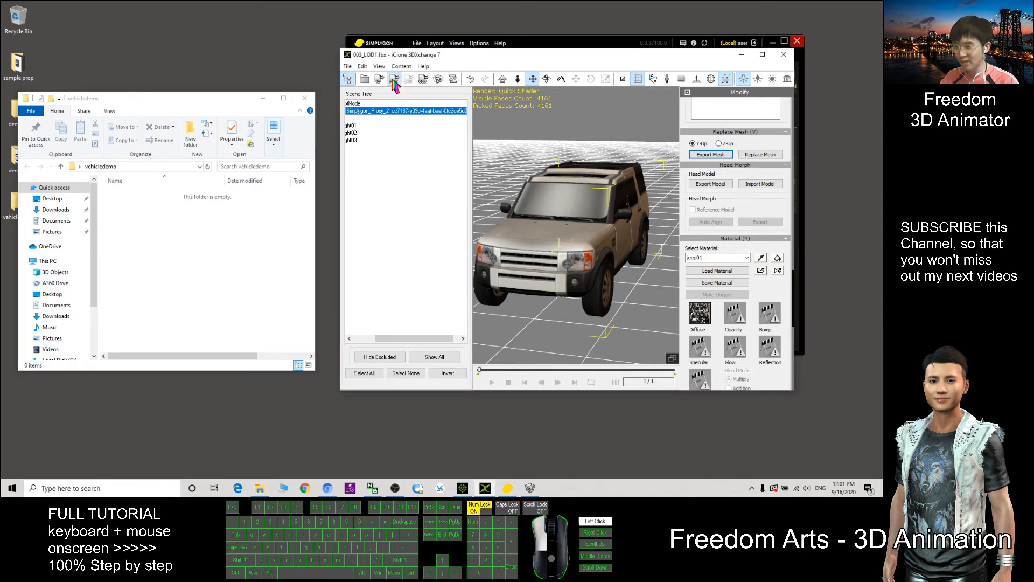
{"action": "left_click_drag", "start_coordinate": [547, 78], "coordinate": [460, 100]}
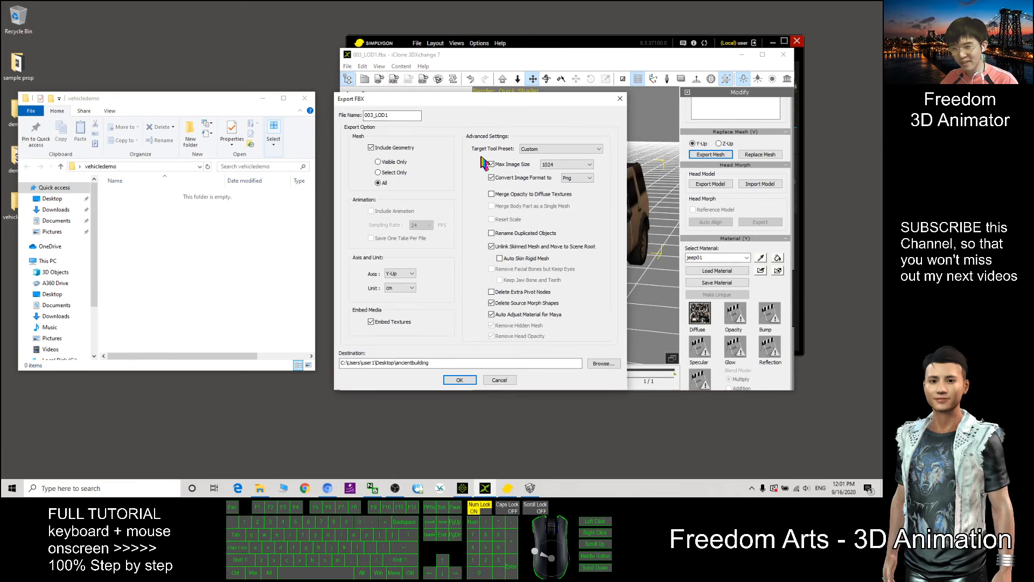
{"action": "left_click_drag", "start_coordinate": [420, 116], "coordinate": [293, 117]}
{"action": "type", "text": "je"}
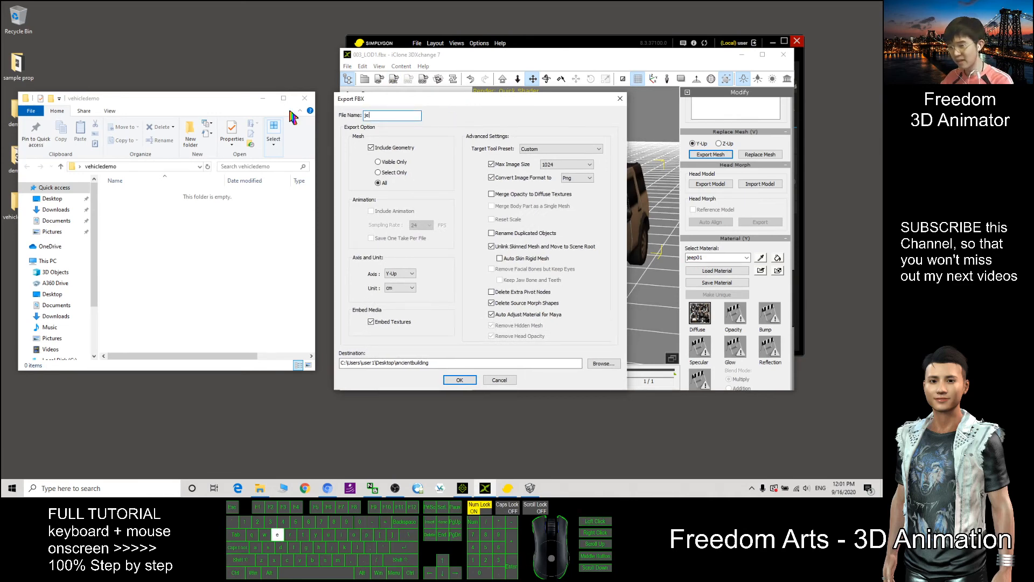
{"action": "type", "text": "ep01"}
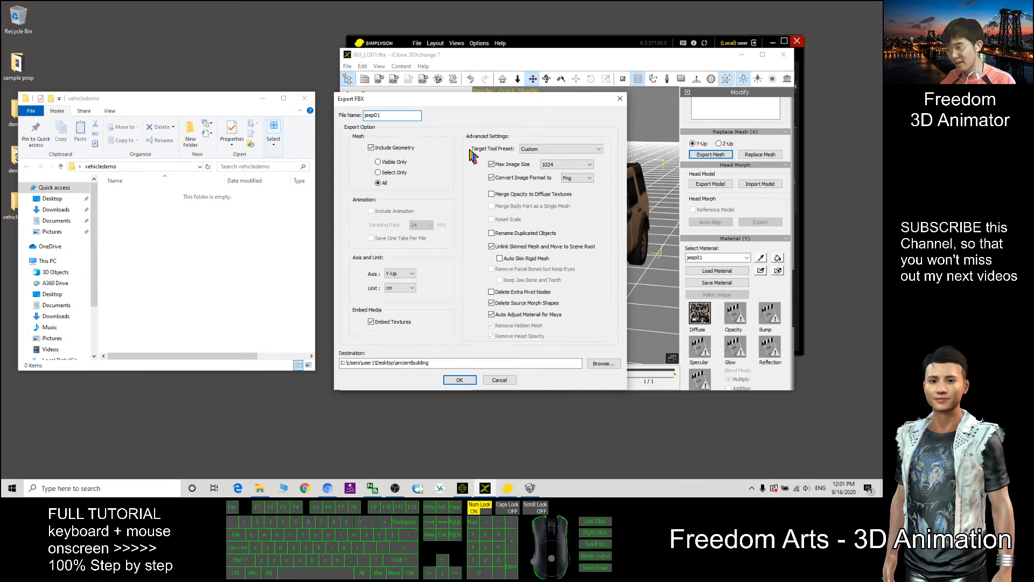
Apply the Maya_Win32-bit_Optimized preset, then limit the image size to 1024 and convert images to Png
{"action": "left_click", "coordinate": [534, 149]}
{"action": "left_click", "coordinate": [546, 185]}
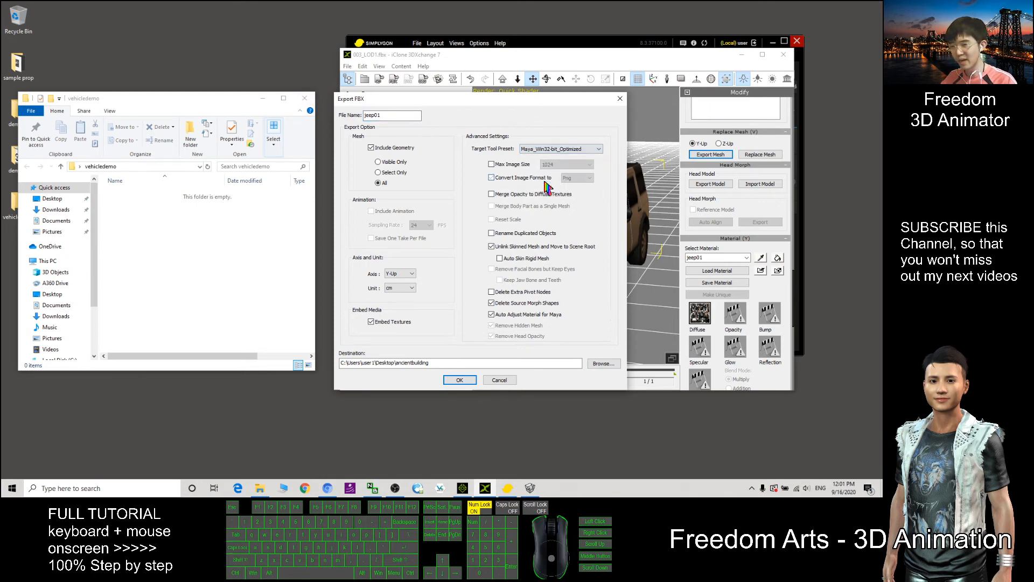
{"action": "left_click", "coordinate": [491, 165]}
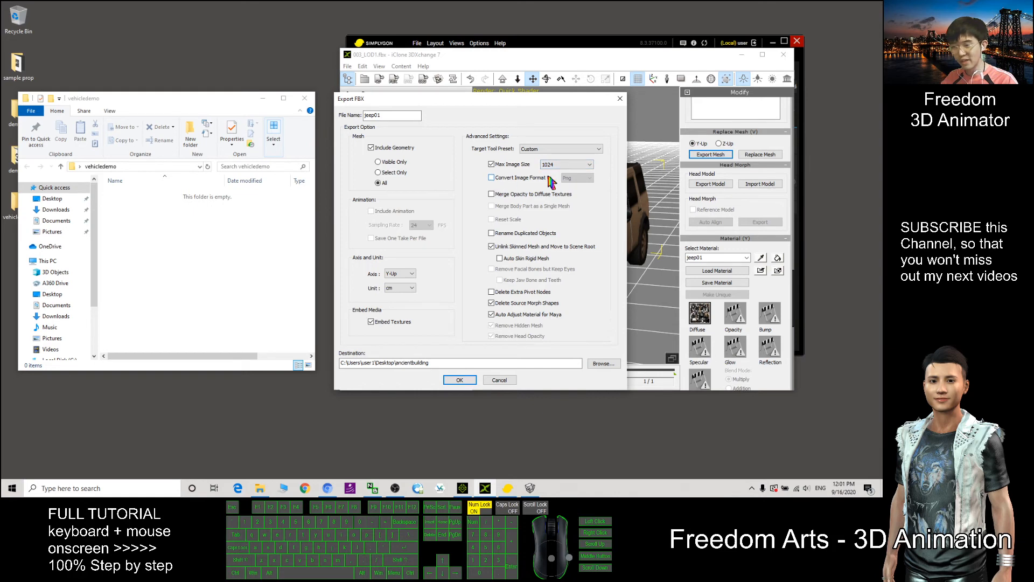
{"action": "left_click", "coordinate": [492, 179]}
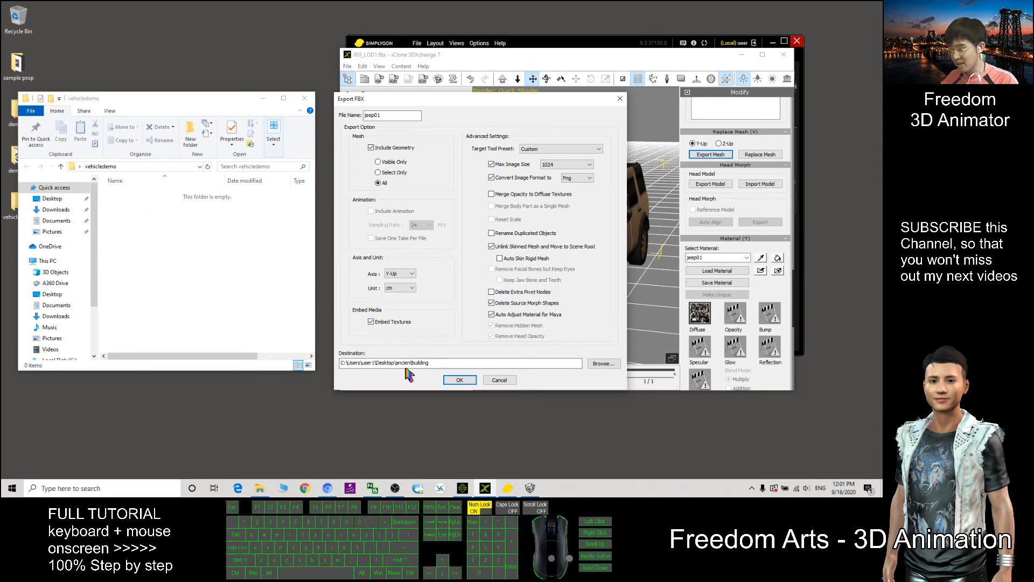
Set the export destination to the desktop vehicledemo folder's path and export the FBX with embedded textures
{"action": "left_click", "coordinate": [134, 167]}
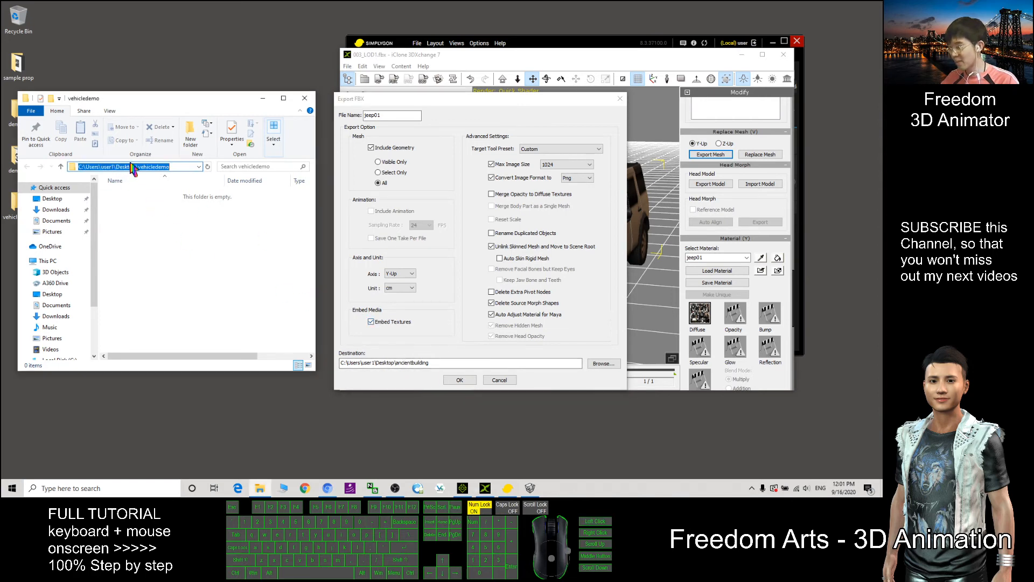
{"action": "key", "text": "ctrl+c"}
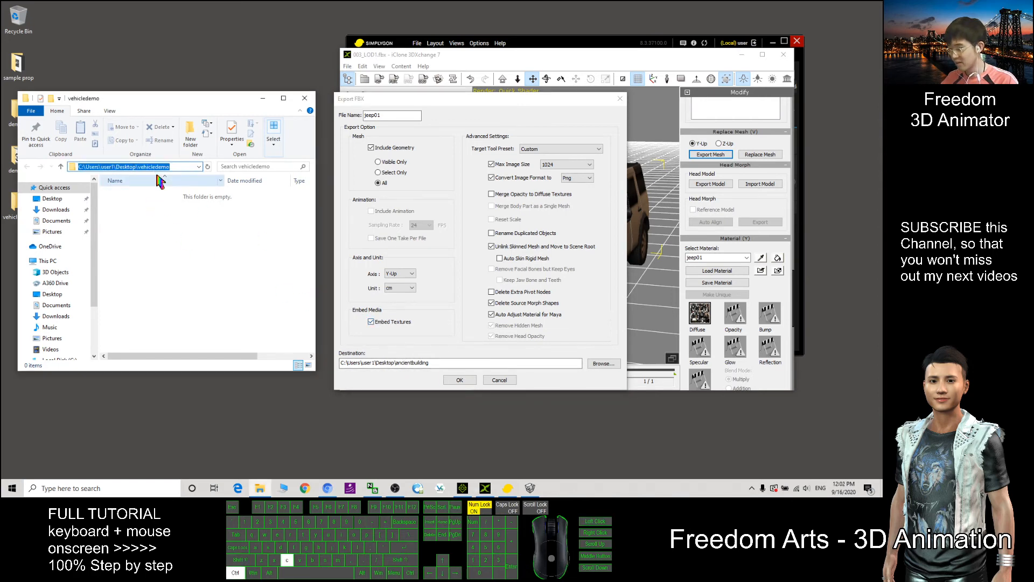
{"action": "left_click_drag", "start_coordinate": [465, 362], "coordinate": [271, 354]}
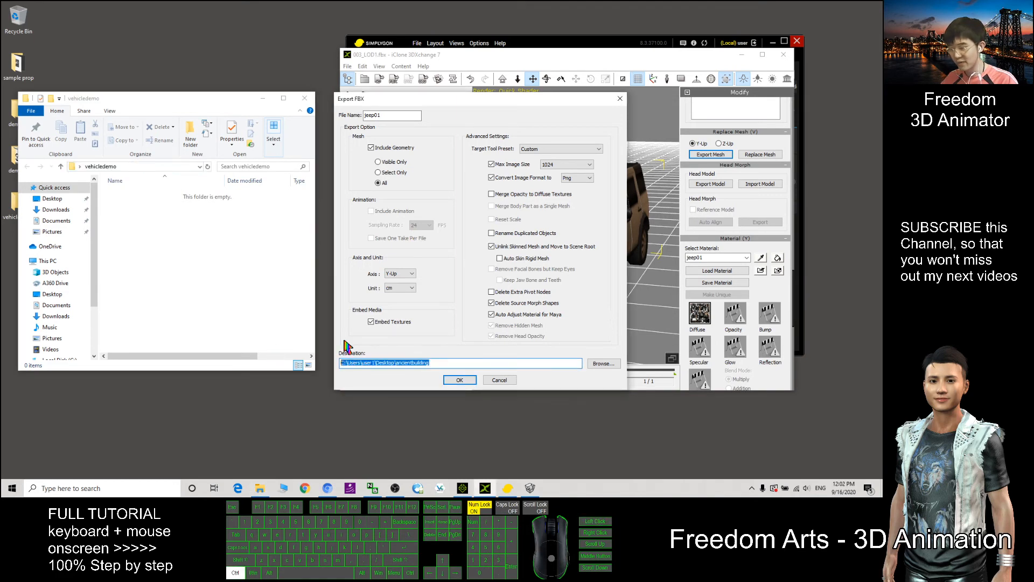
{"action": "key", "text": "ctrl+v"}
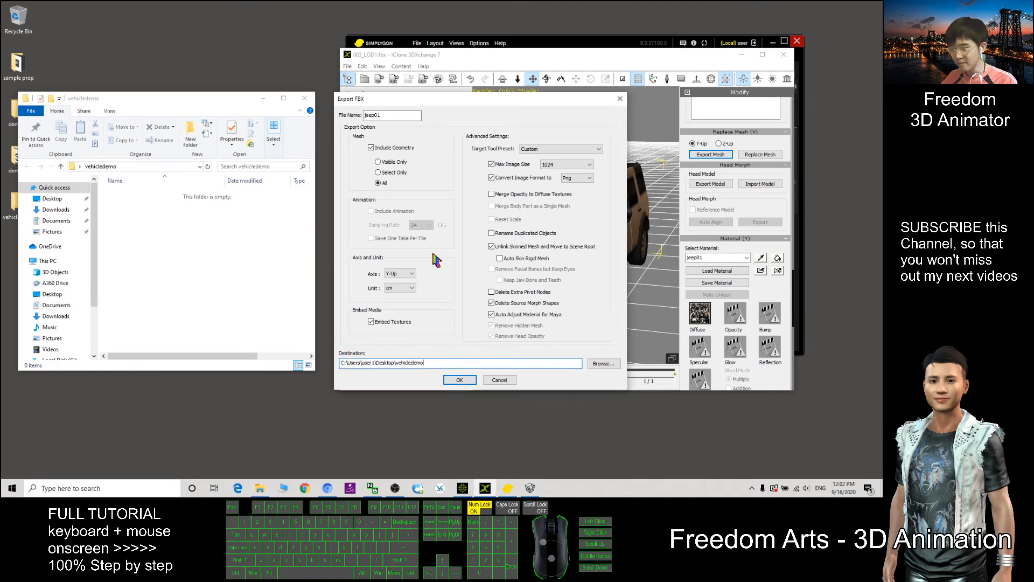
{"action": "left_click", "coordinate": [460, 380]}
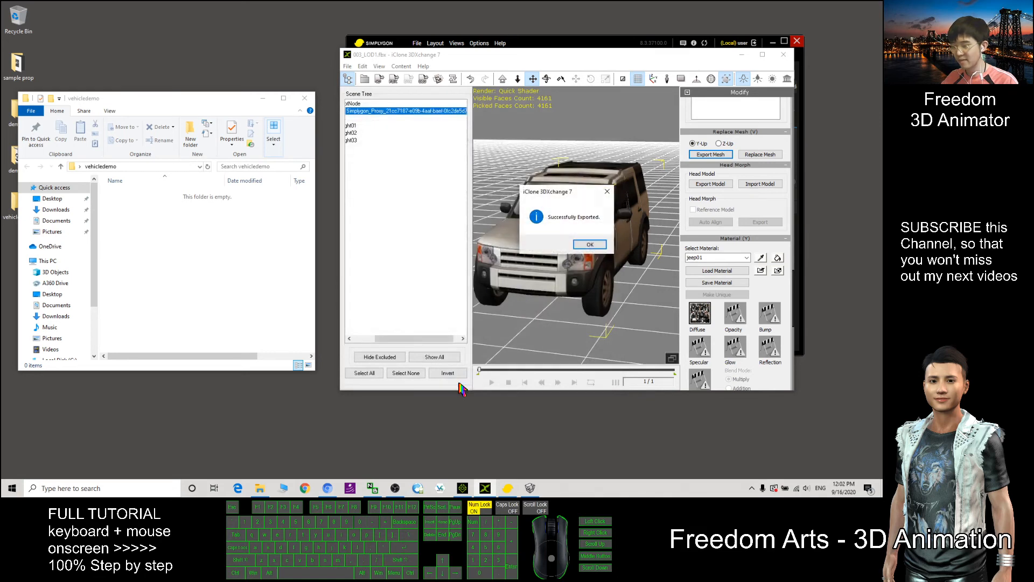
{"action": "left_click", "coordinate": [590, 245]}
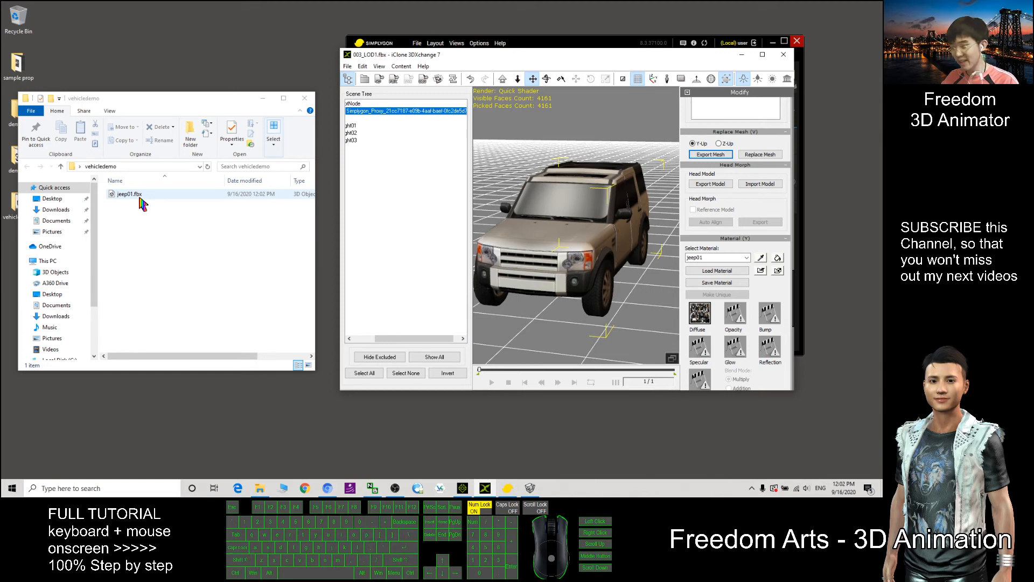
Minimize Simplygon and 3DXchange, switch to SMILE GAME BUILDER and display the map objects in its resource archive
{"action": "left_click", "coordinate": [773, 42]}
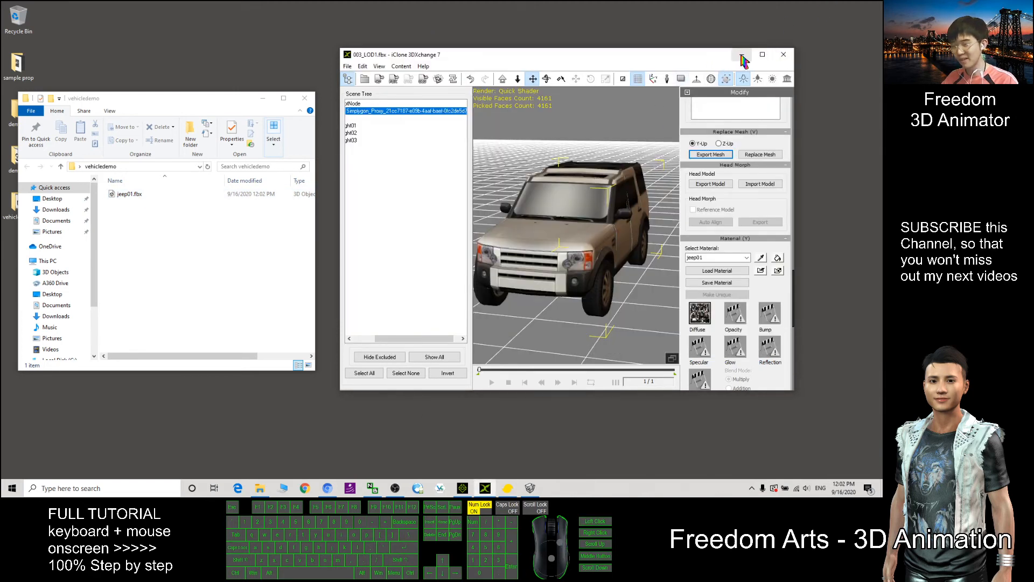
{"action": "left_click", "coordinate": [743, 55]}
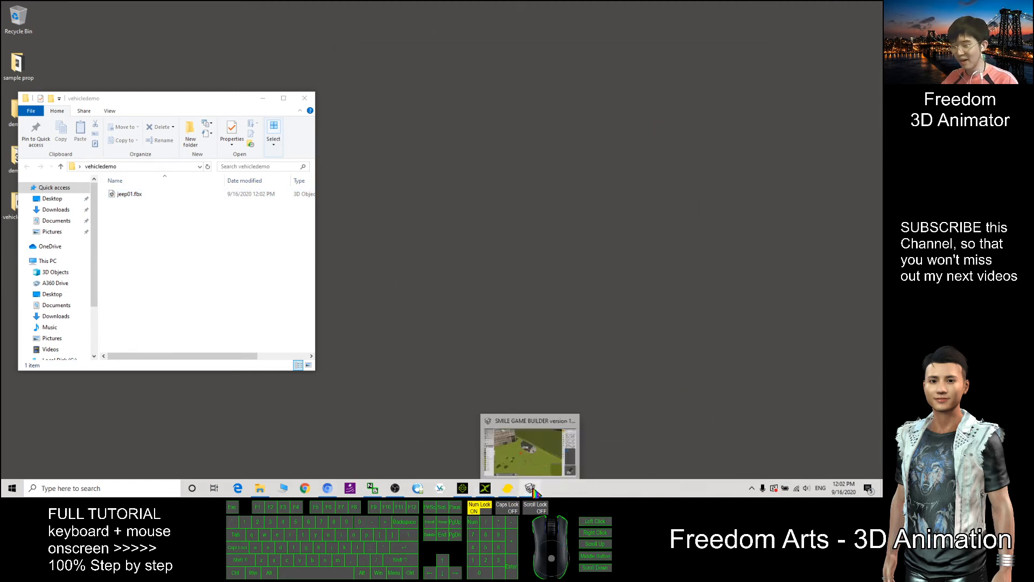
{"action": "left_click", "coordinate": [752, 488]}
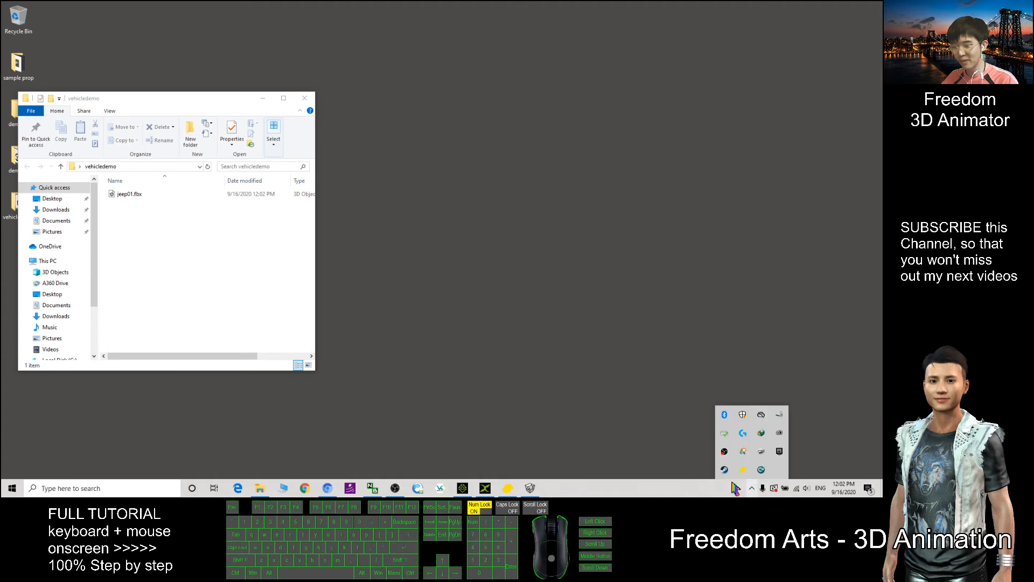
{"action": "left_click", "coordinate": [530, 487]}
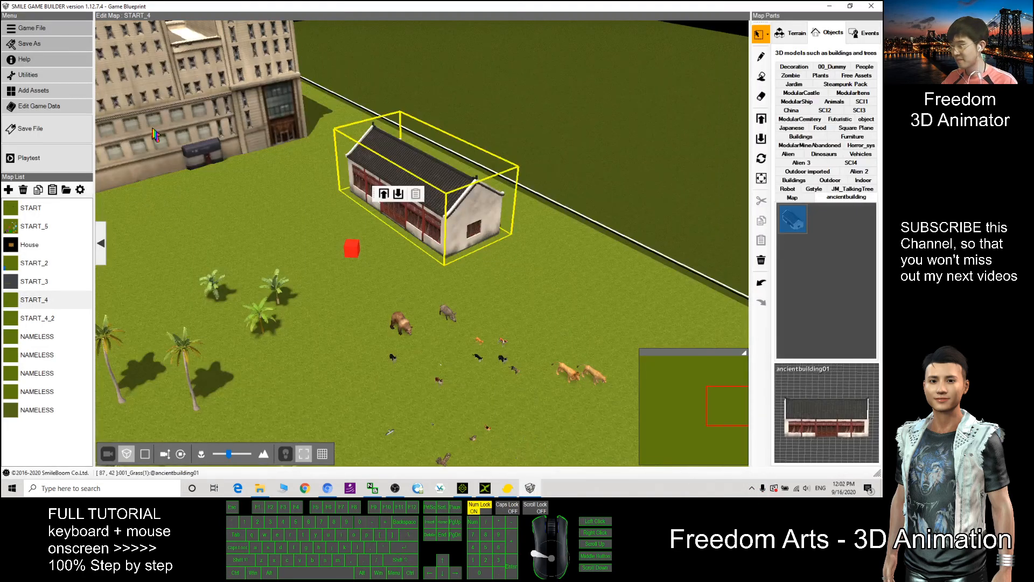
{"action": "left_click", "coordinate": [34, 91]}
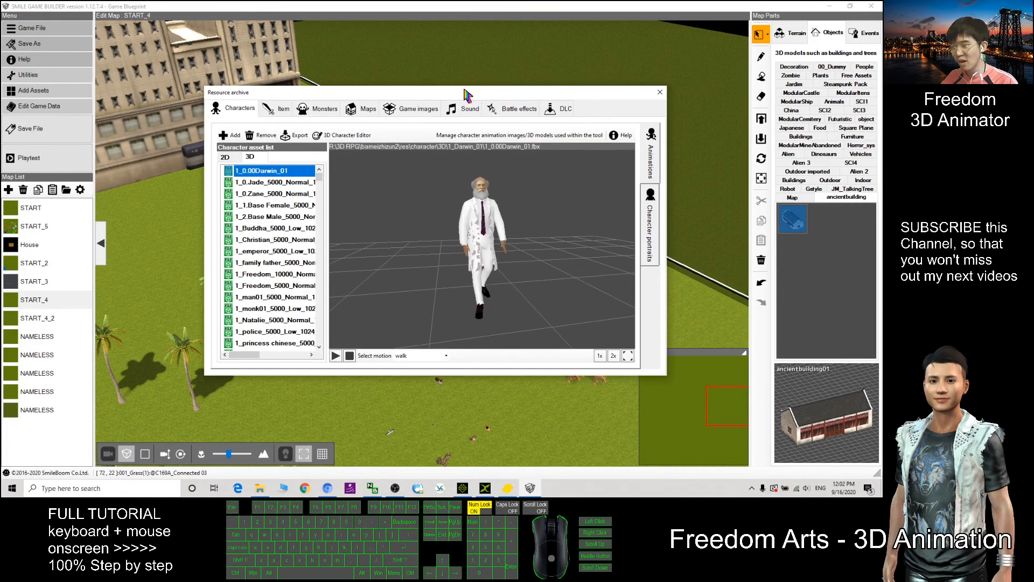
{"action": "left_click", "coordinate": [368, 110]}
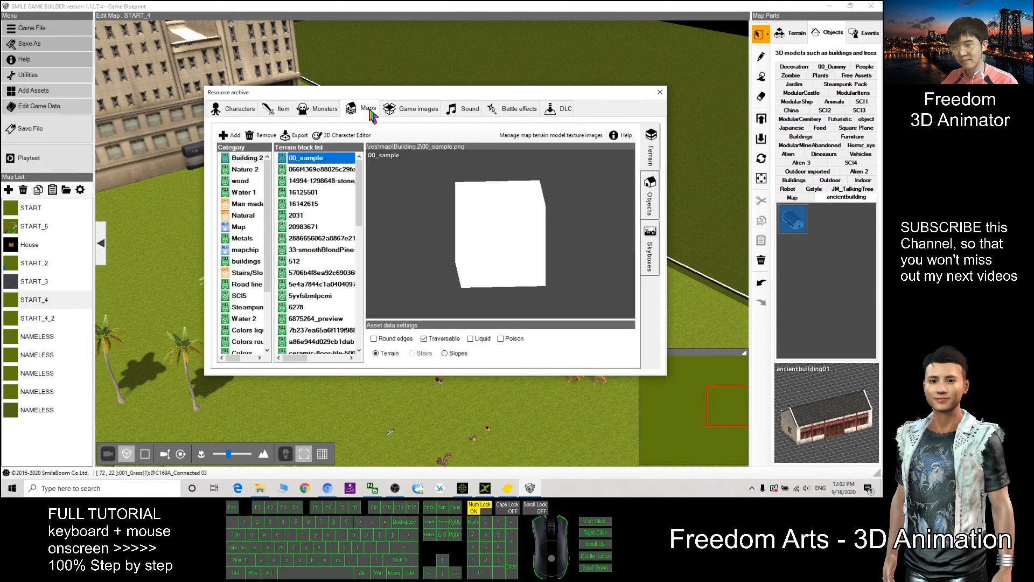
{"action": "left_click", "coordinate": [650, 203]}
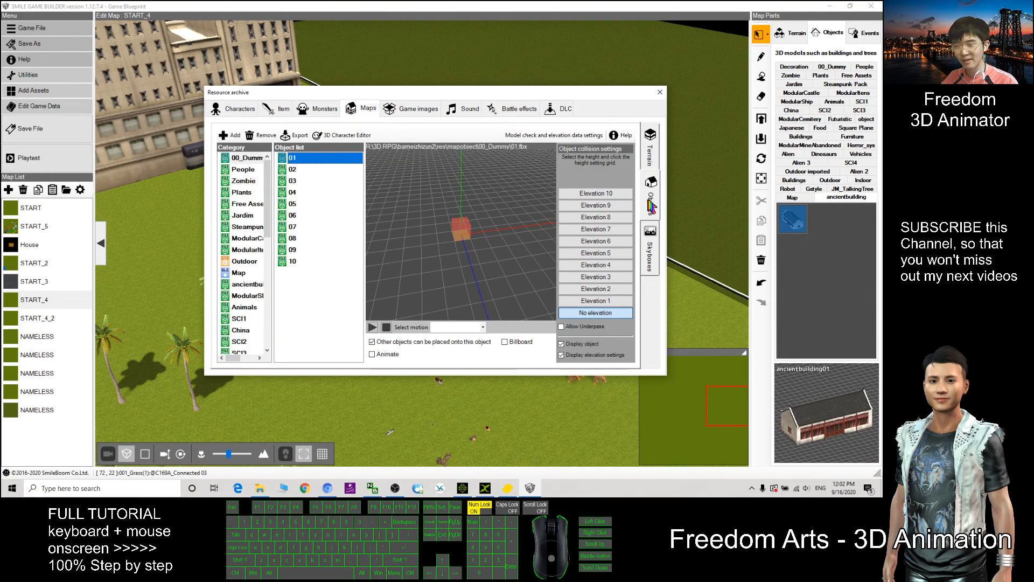
Add jeep01.fbx from the desktop vehicledemo folder as a map object, keeping automatic FBX optimization and a scale of 0.007
{"action": "left_click", "coordinate": [232, 139]}
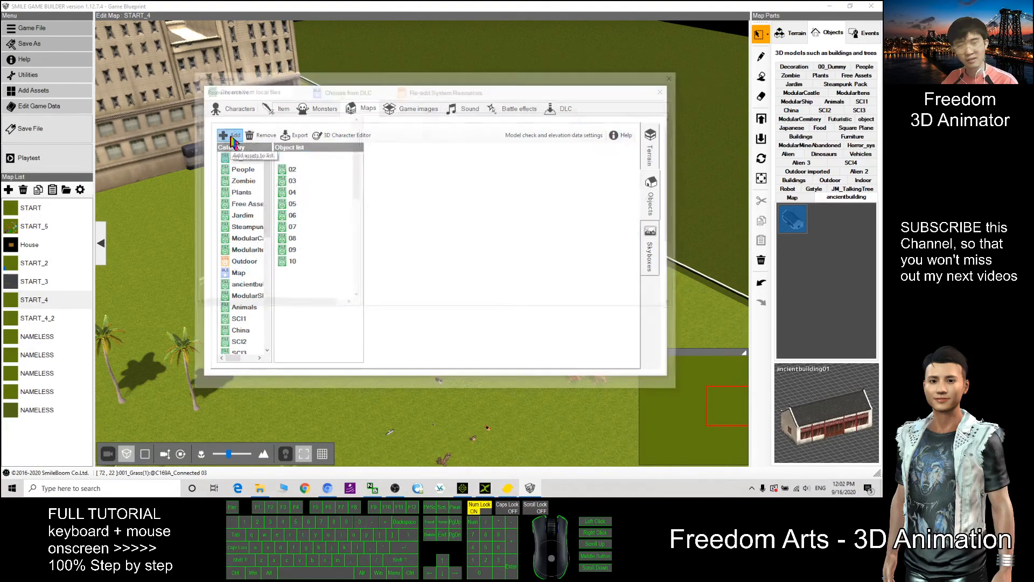
{"action": "left_click_drag", "start_coordinate": [354, 181], "coordinate": [361, 144]}
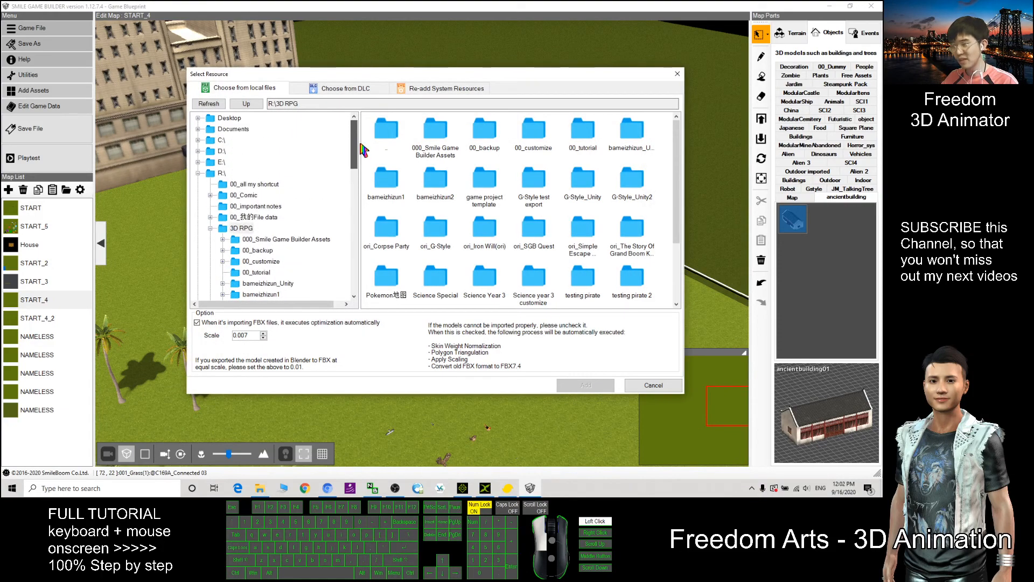
{"action": "left_click", "coordinate": [228, 119]}
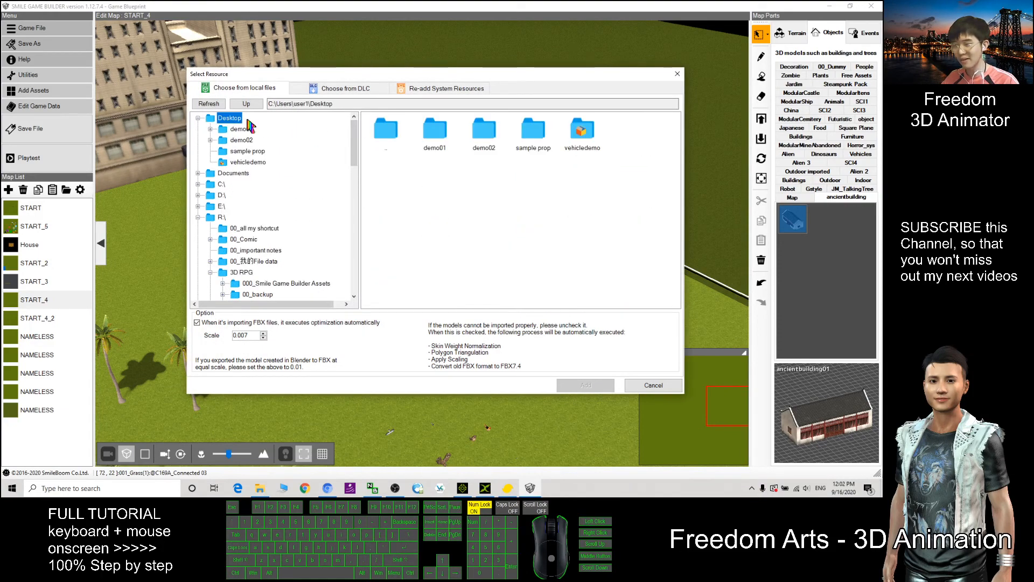
{"action": "left_click", "coordinate": [585, 138]}
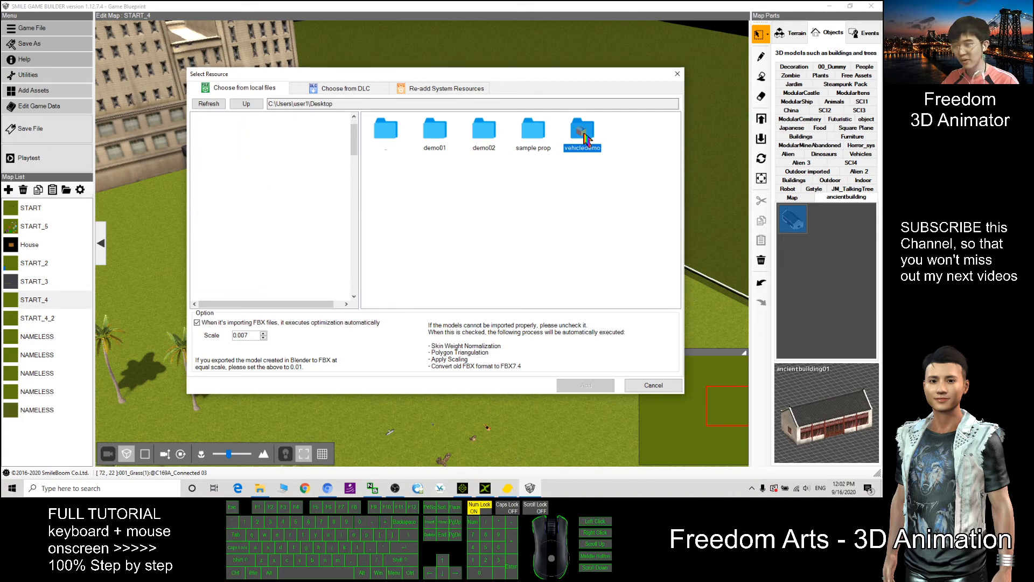
{"action": "double_click", "coordinate": [584, 137]}
{"action": "left_click", "coordinate": [435, 132]}
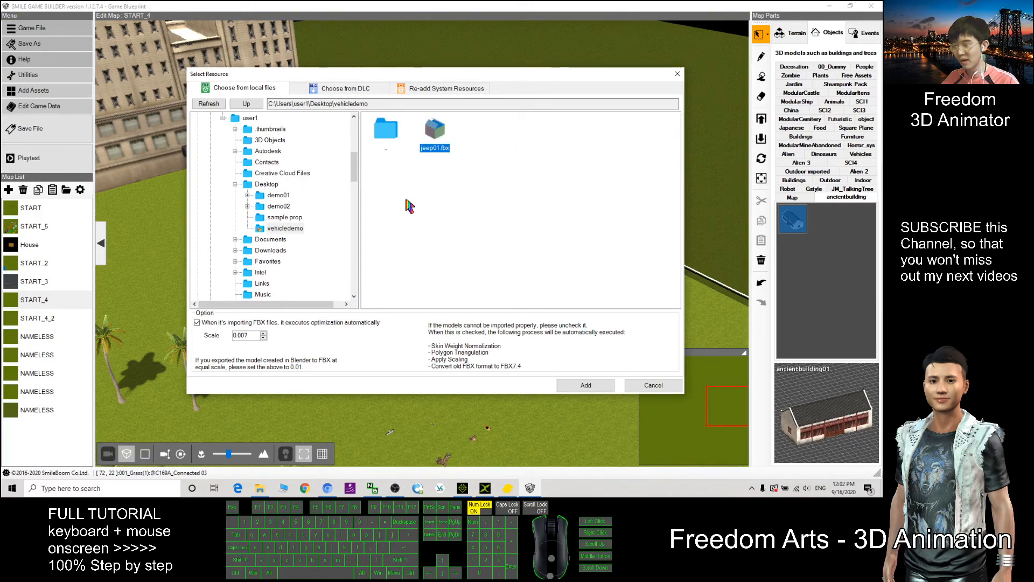
{"action": "left_click", "coordinate": [249, 334]}
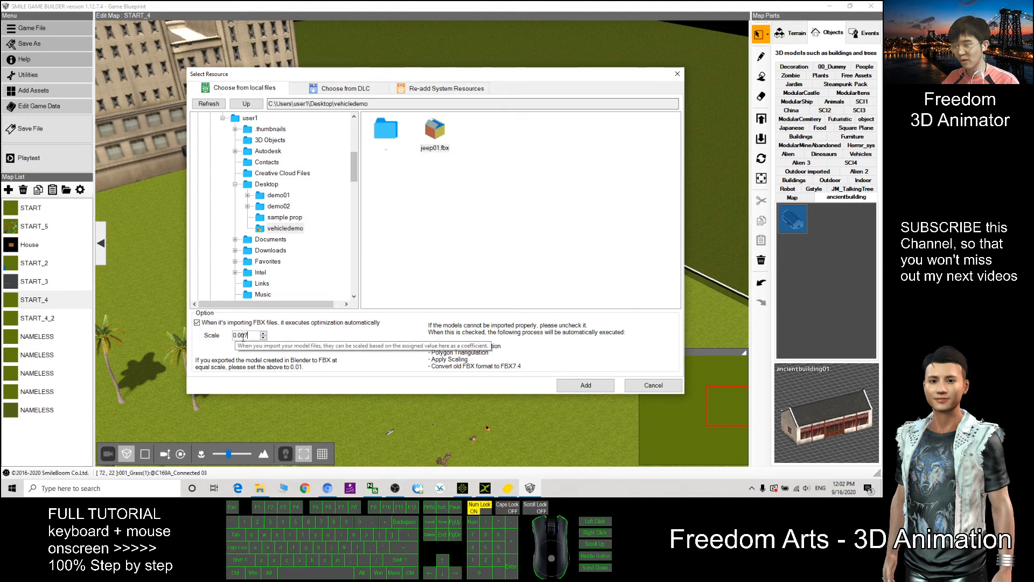
{"action": "left_click", "coordinate": [602, 393]}
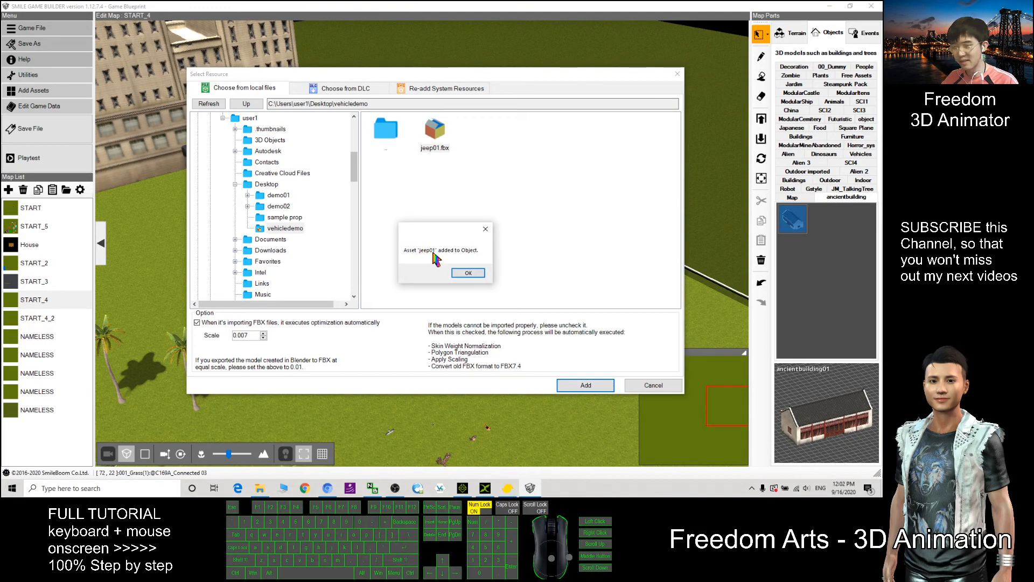
Dismiss the import confirmation, enlarge the resource archive window and widen its category list so the full names fit
{"action": "left_click", "coordinate": [468, 273]}
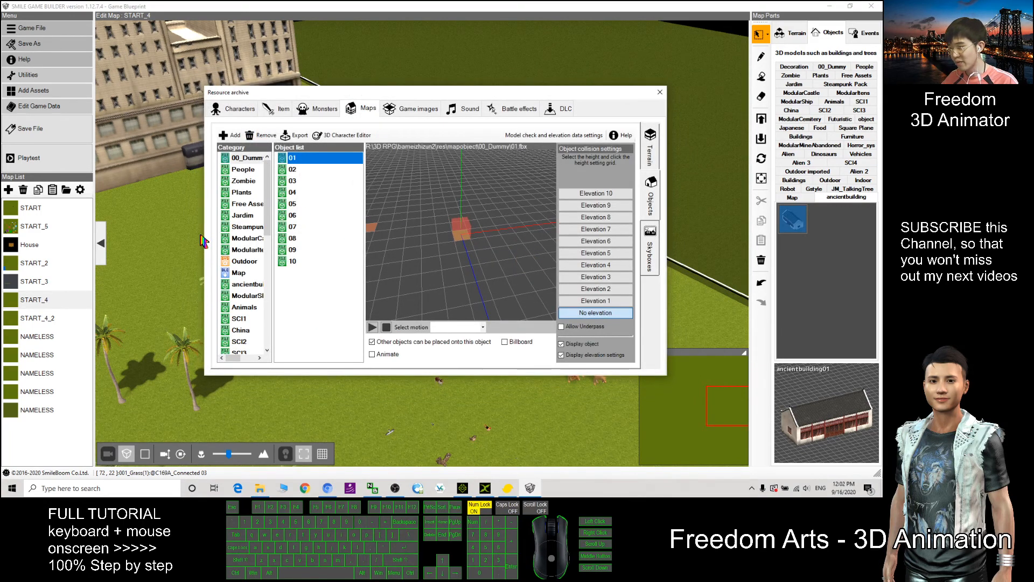
{"action": "left_click_drag", "start_coordinate": [205, 240], "coordinate": [151, 241]}
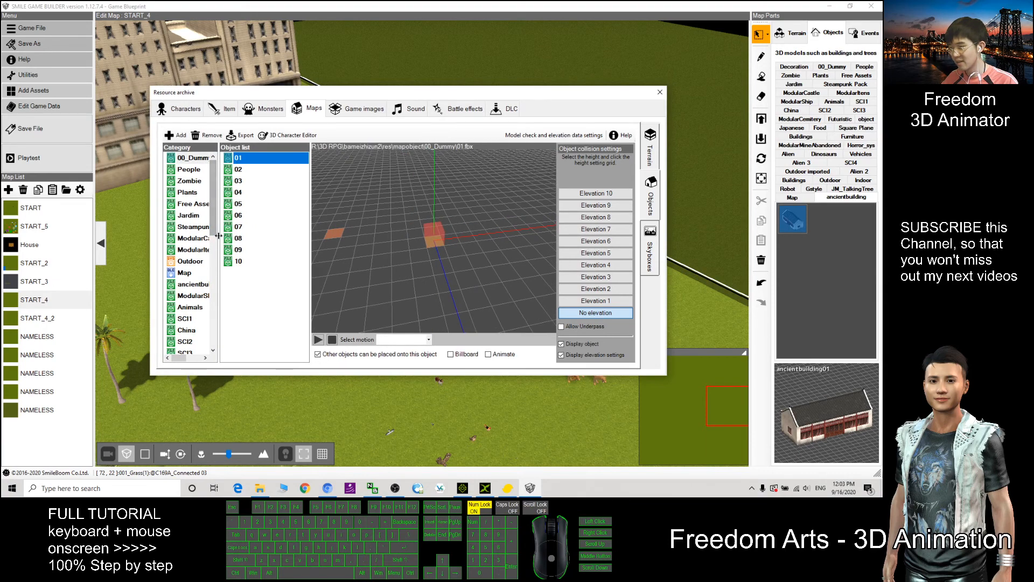
{"action": "left_click_drag", "start_coordinate": [218, 235], "coordinate": [242, 238]}
{"action": "left_click_drag", "start_coordinate": [311, 233], "coordinate": [325, 237]}
{"action": "left_click_drag", "start_coordinate": [671, 379], "coordinate": [771, 432]}
{"action": "left_click_drag", "start_coordinate": [454, 92], "coordinate": [449, 69]}
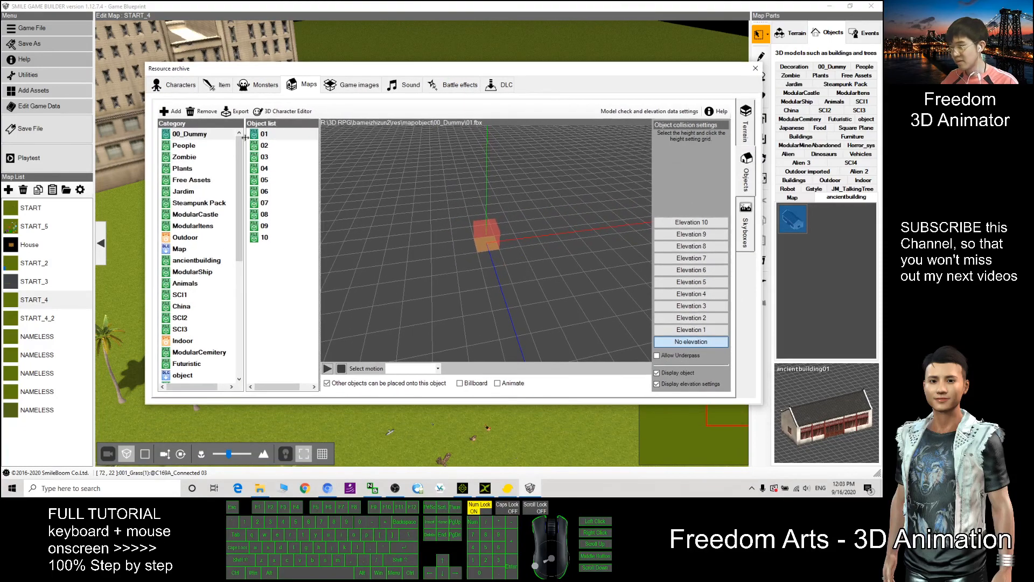
Preview the jeep01 object from the vehicledemo category and inspect the model from the front and side
{"action": "left_click_drag", "start_coordinate": [239, 157], "coordinate": [165, 331]}
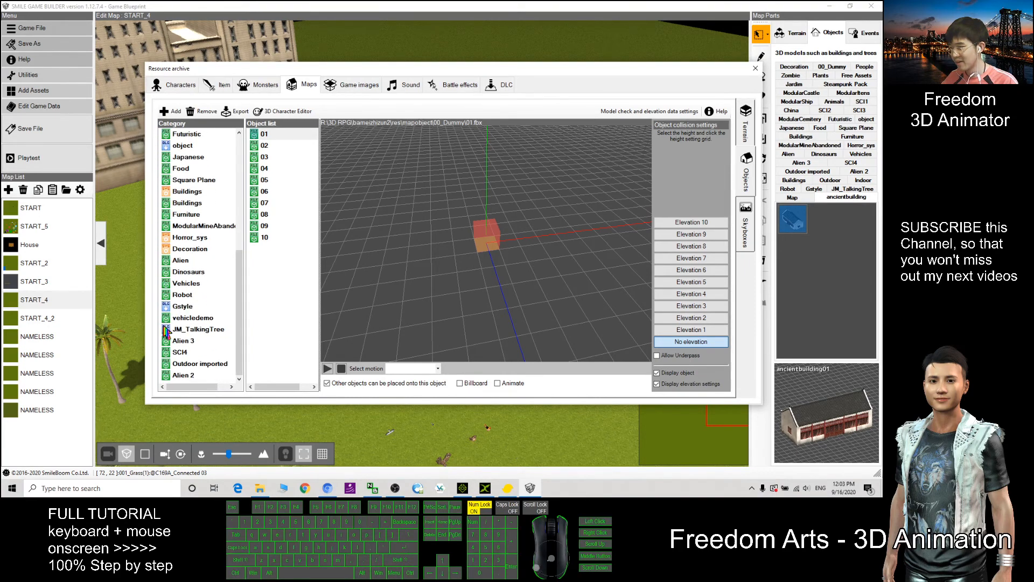
{"action": "left_click", "coordinate": [181, 319]}
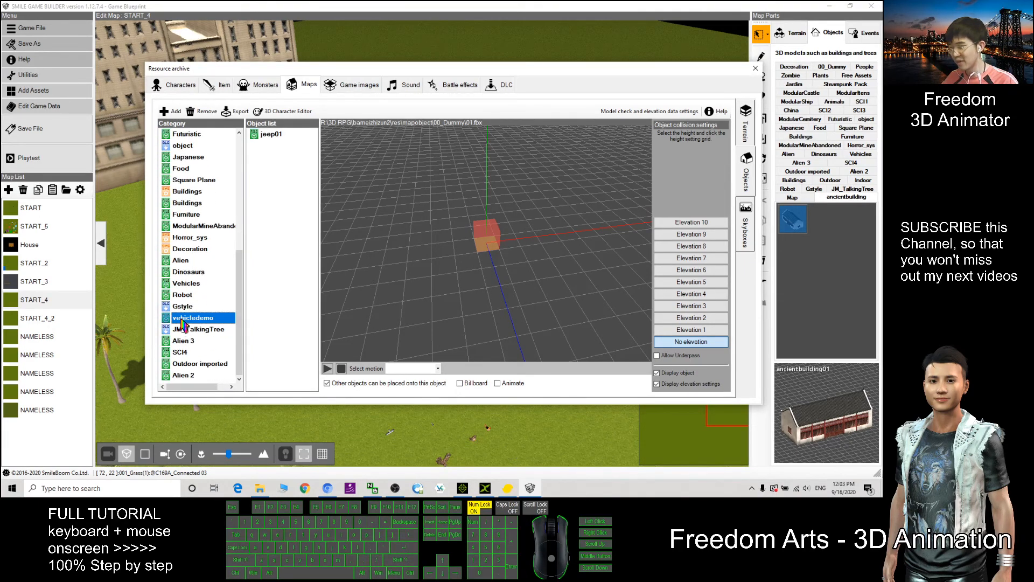
{"action": "left_click", "coordinate": [273, 139]}
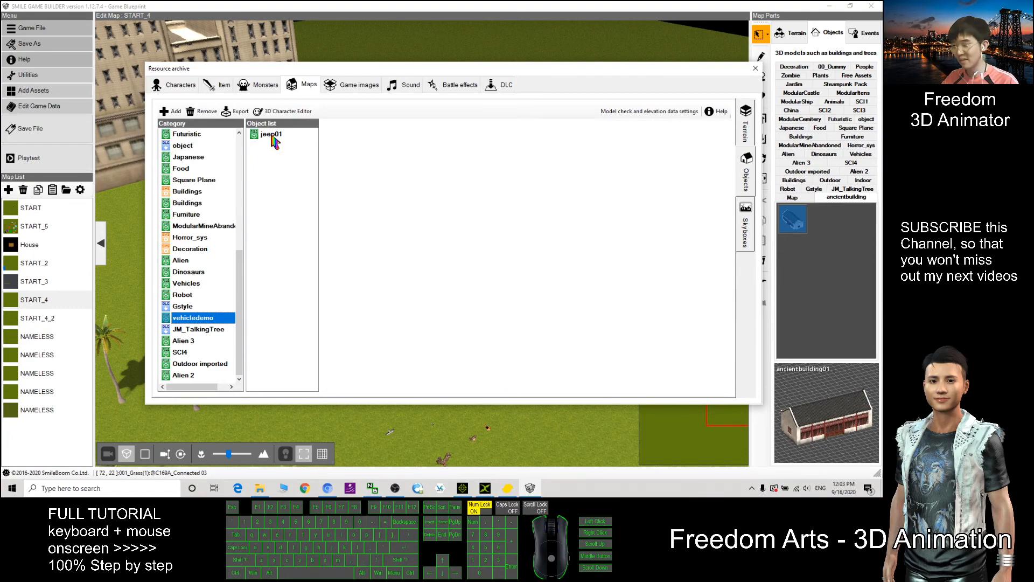
{"action": "scroll", "coordinate": [541, 268], "scroll_direction": "up", "scroll_amount": 3}
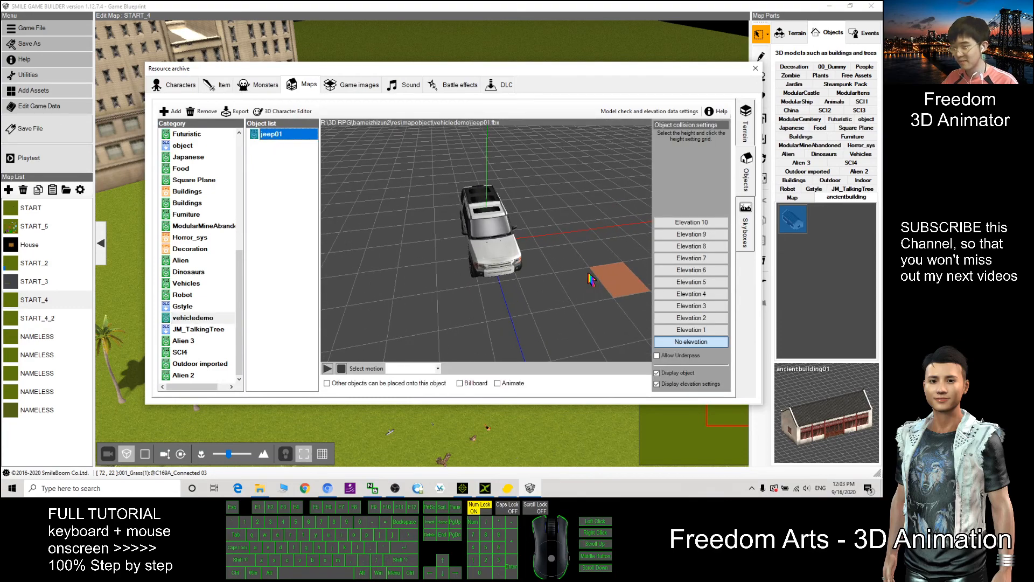
{"action": "mouse_move", "coordinate": [574, 263]}
{"action": "right_mouse_down"}
{"action": "mouse_move", "coordinate": [558, 261]}
{"action": "mouse_move", "coordinate": [573, 263]}
{"action": "right_mouse_up"}
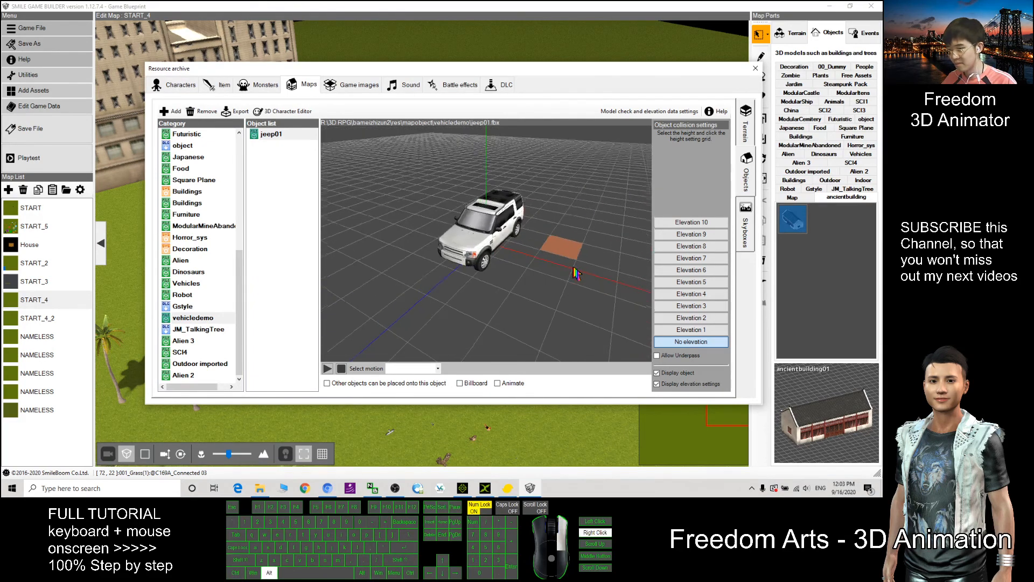